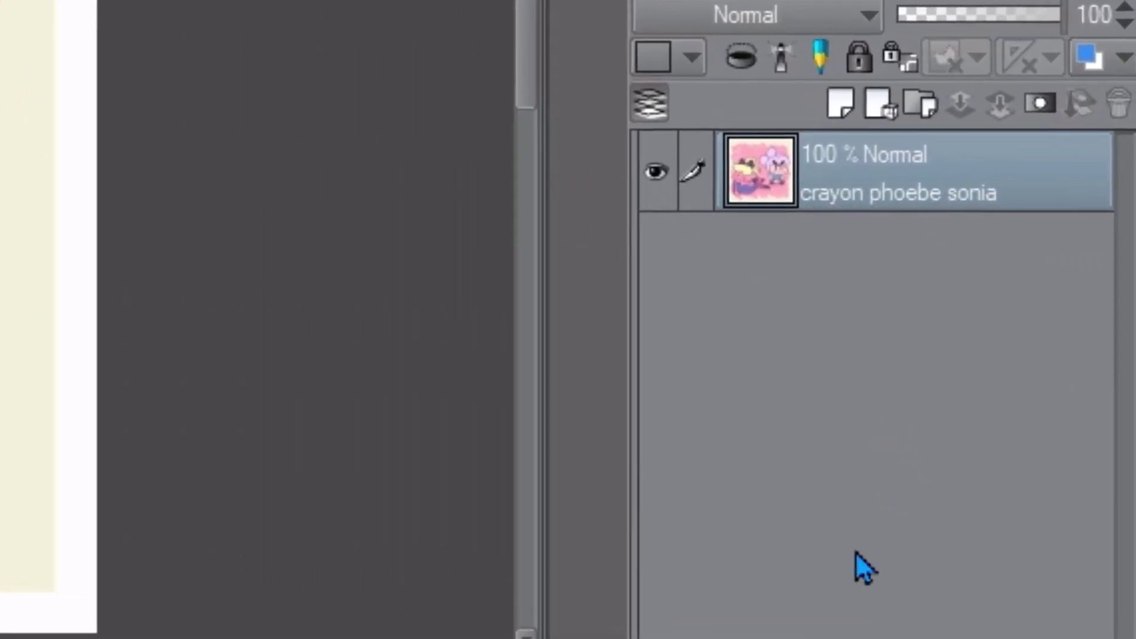
Add a new Brightness/Contrast correction layer above the crayon artwork from the layer's context menu.
{"action": "right_click", "coordinate": [822, 225]}
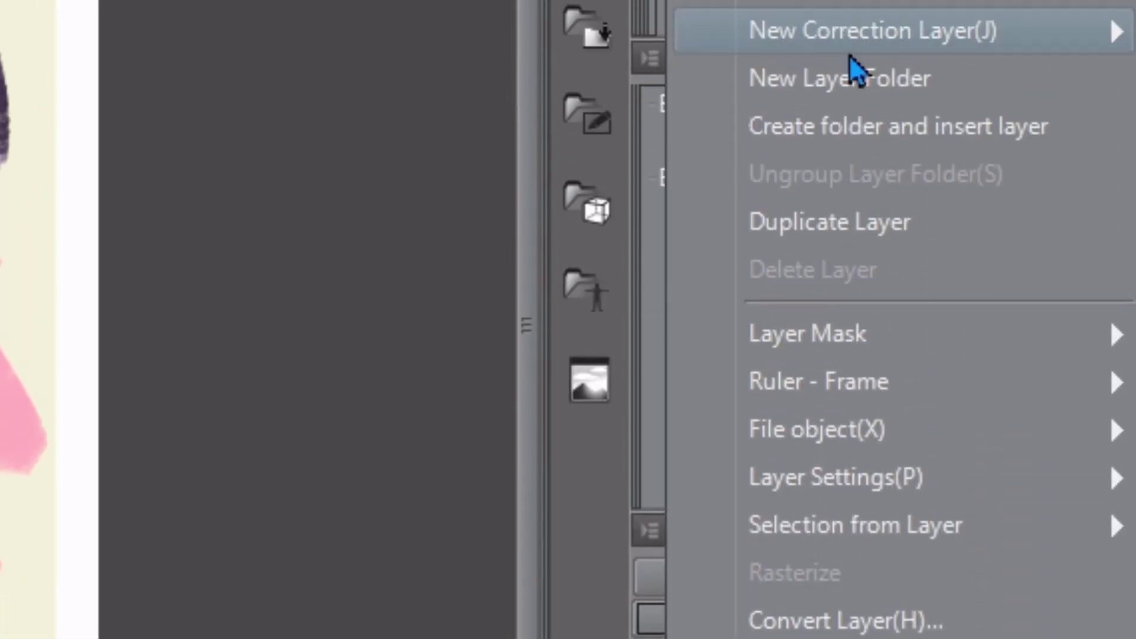
{"action": "mouse_move", "coordinate": [778, 37]}
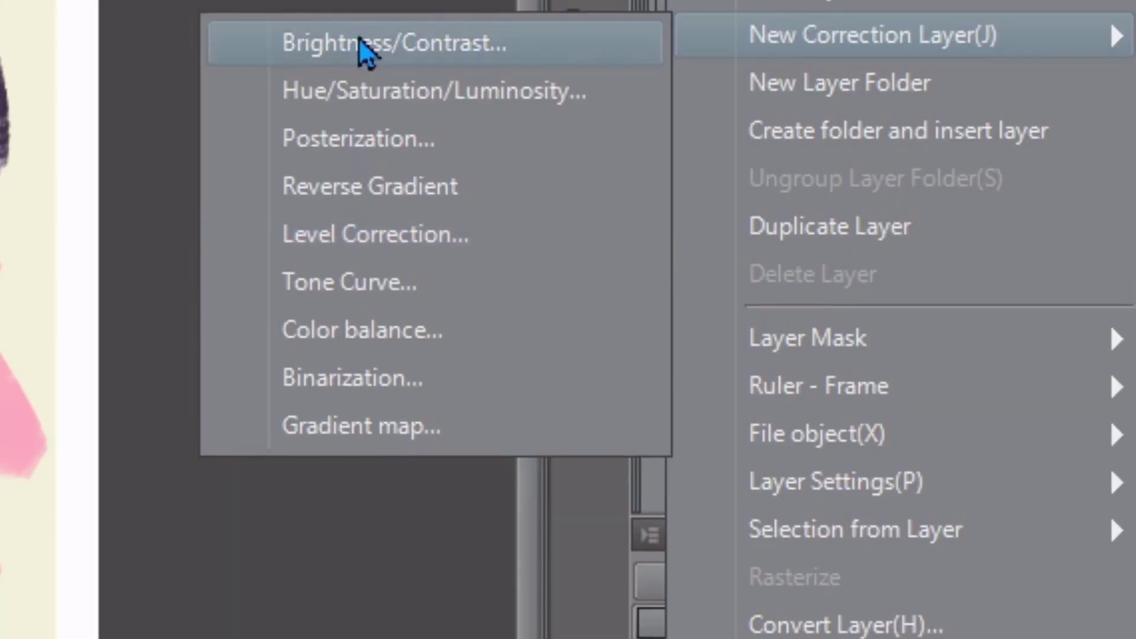
{"action": "left_click", "coordinate": [358, 37]}
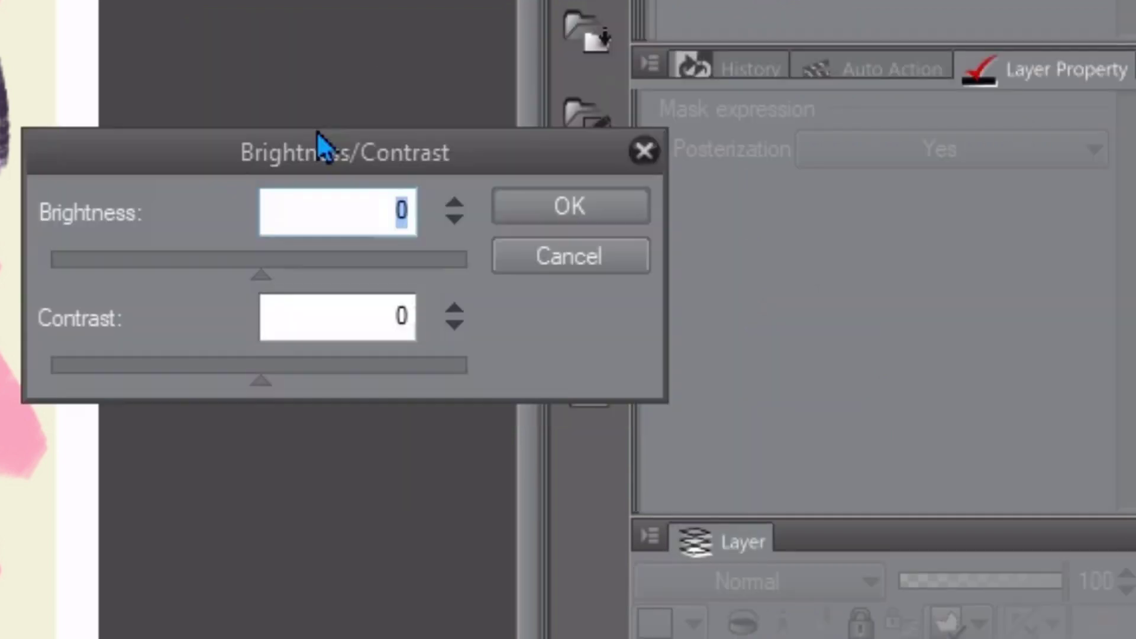
Set the correction to brightness -59 and contrast 100, then apply it.
{"action": "left_click_drag", "start_coordinate": [318, 132], "coordinate": [393, 545]}
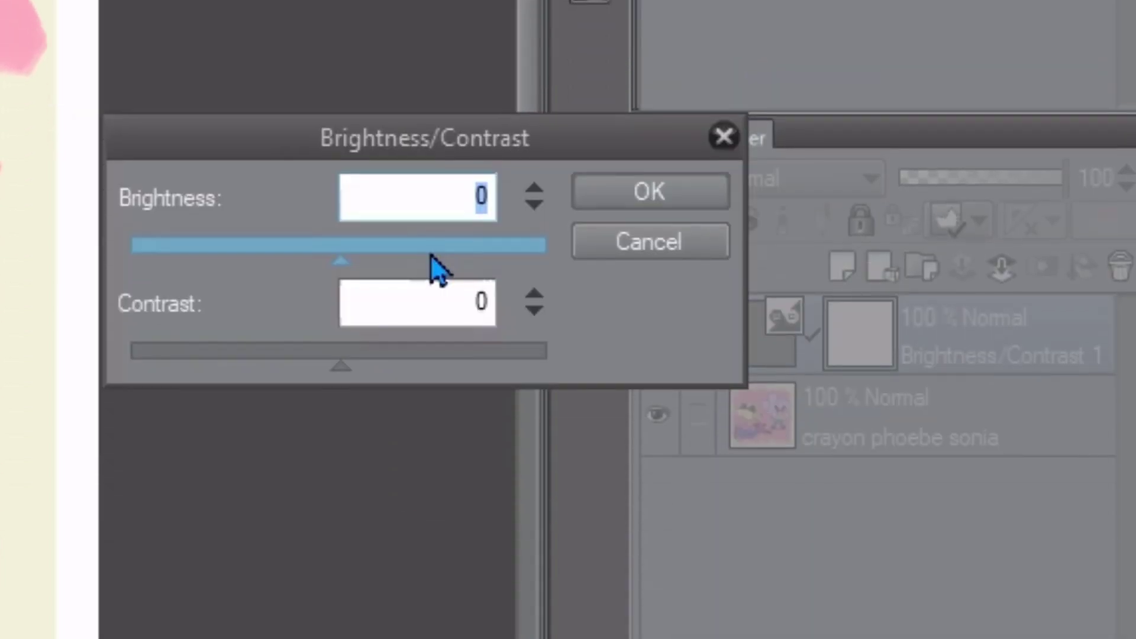
{"action": "left_click_drag", "start_coordinate": [431, 256], "coordinate": [217, 246]}
{"action": "left_click_drag", "start_coordinate": [393, 346], "coordinate": [222, 369]}
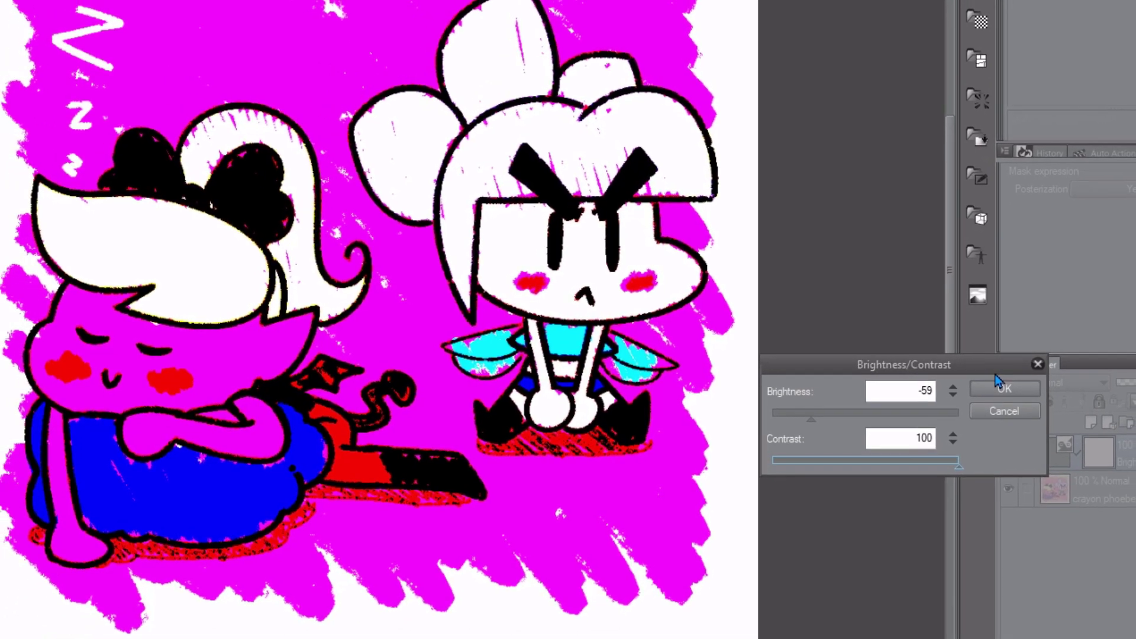
{"action": "left_click", "coordinate": [1006, 390]}
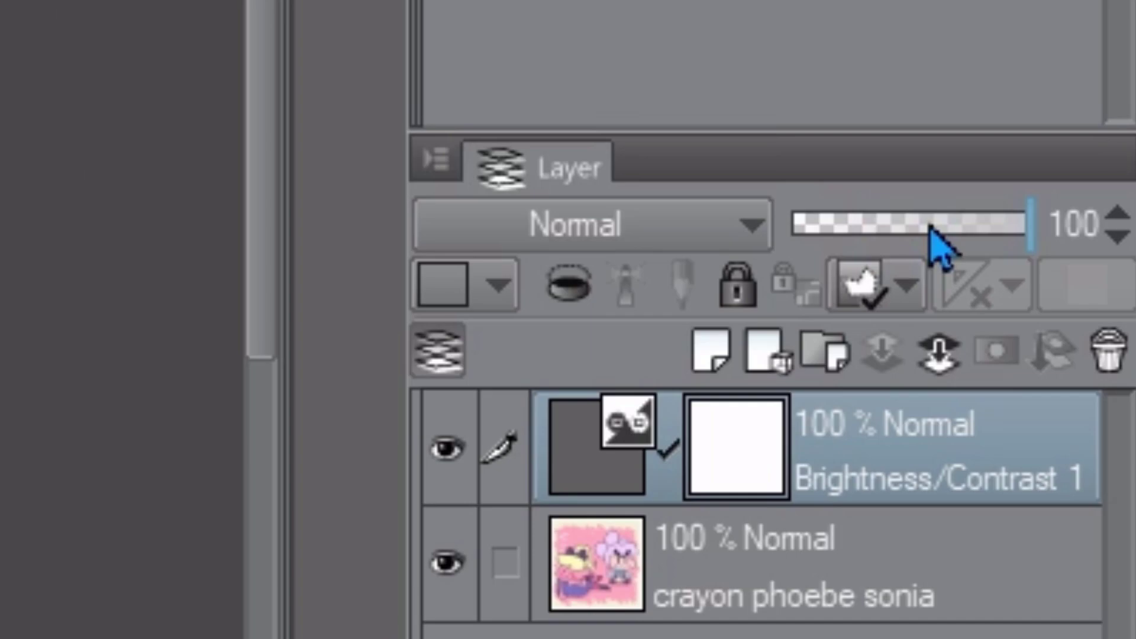
Try lower opacities on Brightness/Contrast 1, then blend it in Divide mode at 100% opacity.
{"action": "left_click", "coordinate": [1094, 379]}
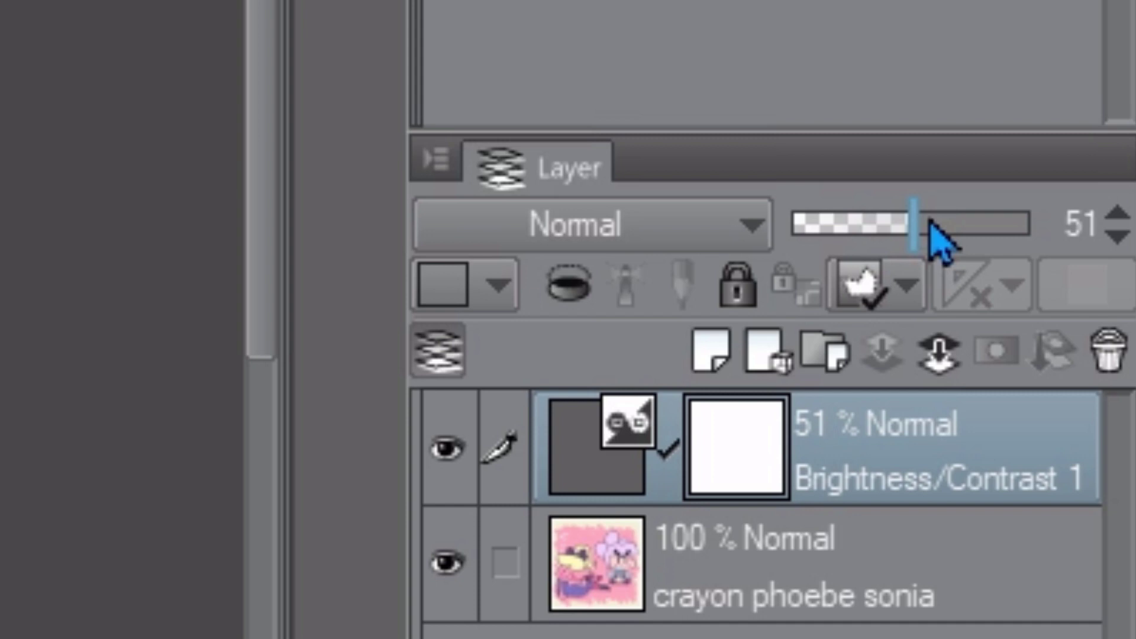
{"action": "left_click_drag", "start_coordinate": [947, 235], "coordinate": [921, 231]}
{"action": "left_click", "coordinate": [711, 225]}
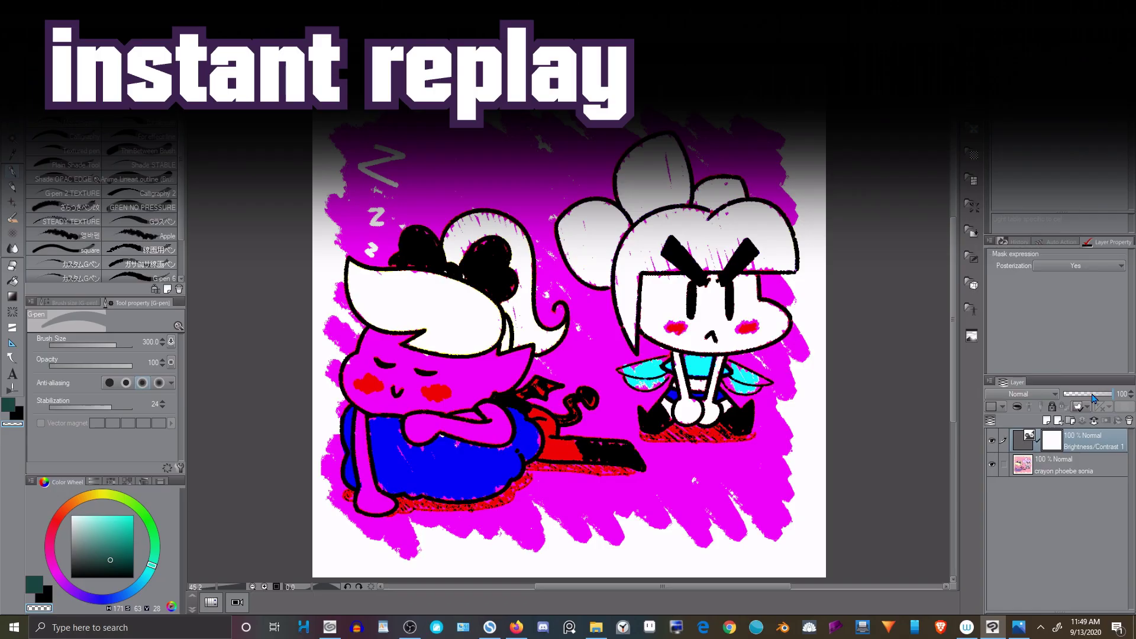
{"action": "mouse_move", "coordinate": [1093, 395]}
{"action": "left_mouse_down"}
{"action": "mouse_move", "coordinate": [1079, 395]}
{"action": "mouse_move", "coordinate": [1093, 397]}
{"action": "left_mouse_up"}
{"action": "left_click", "coordinate": [1053, 394]}
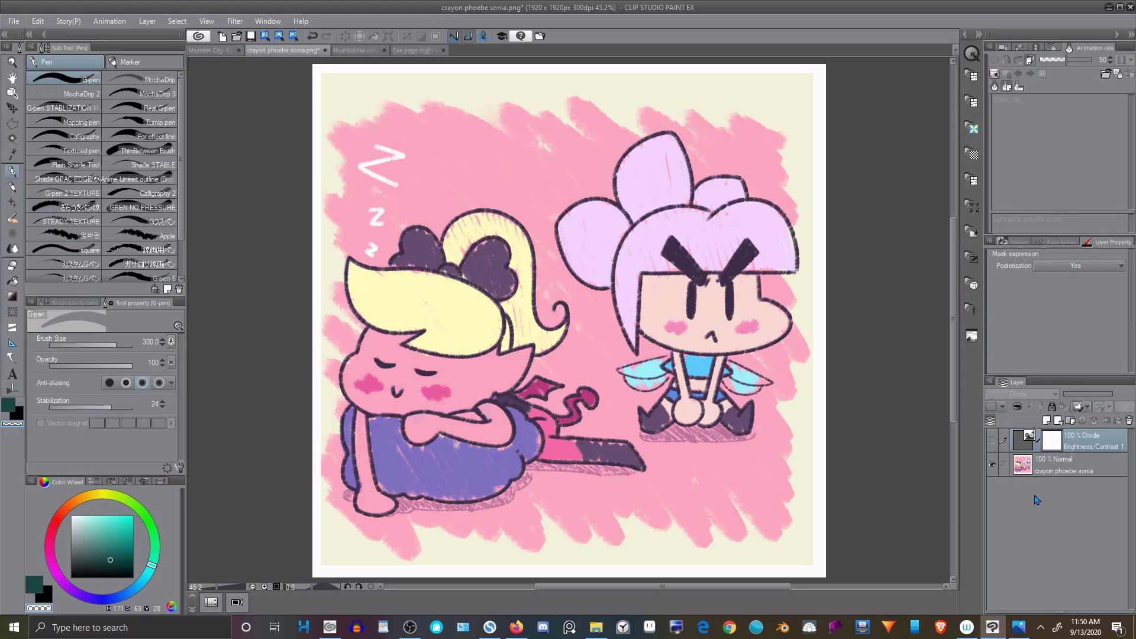
{"action": "right_click", "coordinate": [997, 170]}
{"action": "mouse_move", "coordinate": [1057, 206]}
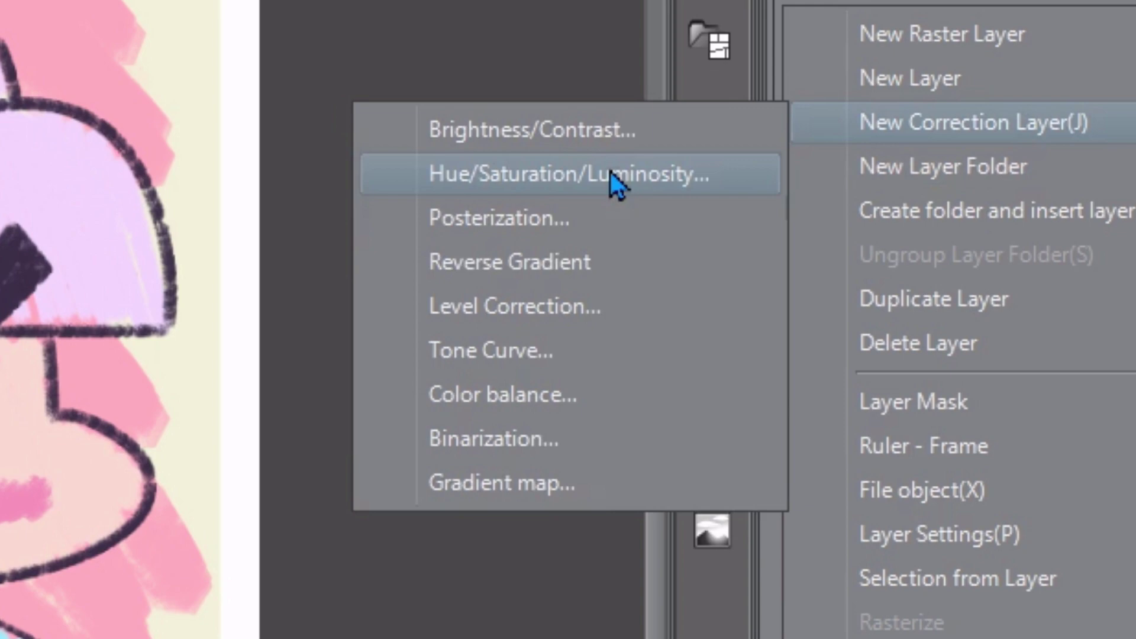
{"action": "left_click", "coordinate": [610, 173]}
{"action": "left_click_drag", "start_coordinate": [910, 128], "coordinate": [847, 129]}
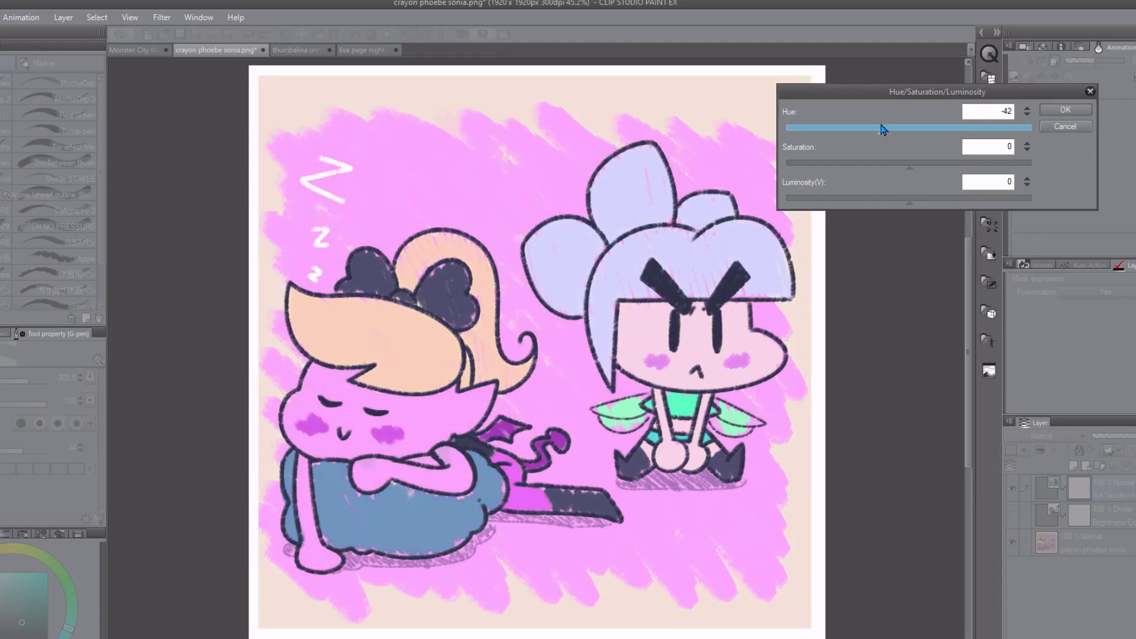
{"action": "left_click_drag", "start_coordinate": [915, 135], "coordinate": [787, 166]}
{"action": "mouse_move", "coordinate": [910, 201]}
{"action": "left_mouse_down"}
{"action": "mouse_move", "coordinate": [865, 203]}
{"action": "mouse_move", "coordinate": [918, 203]}
{"action": "left_mouse_up"}
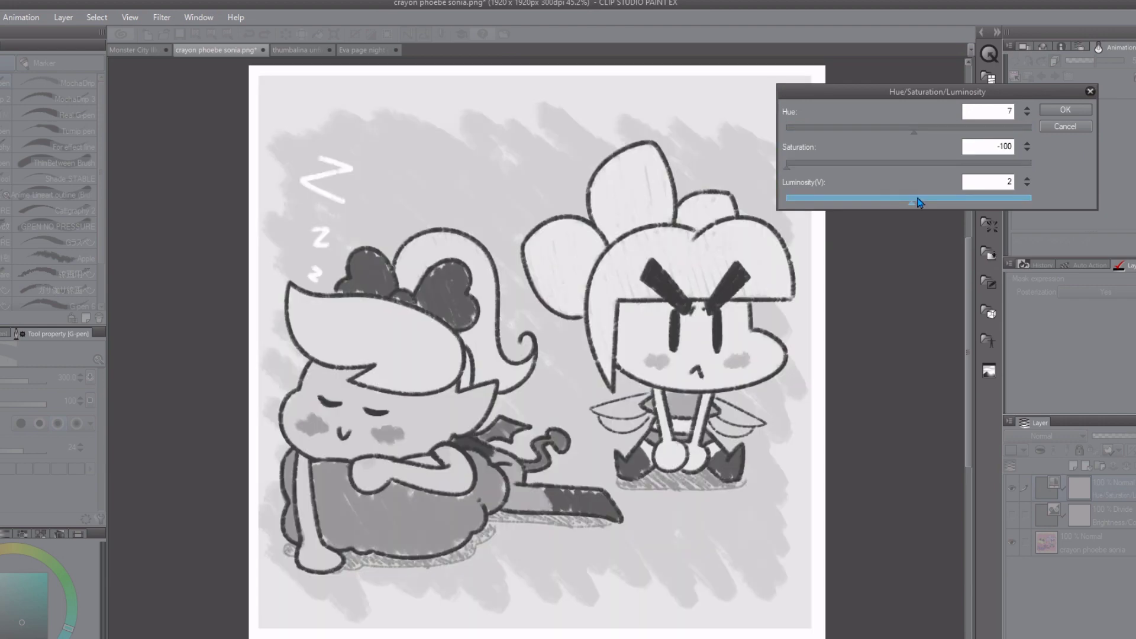
{"action": "left_click", "coordinate": [1065, 126]}
{"action": "right_click", "coordinate": [1018, 583]}
{"action": "mouse_move", "coordinate": [1079, 267]}
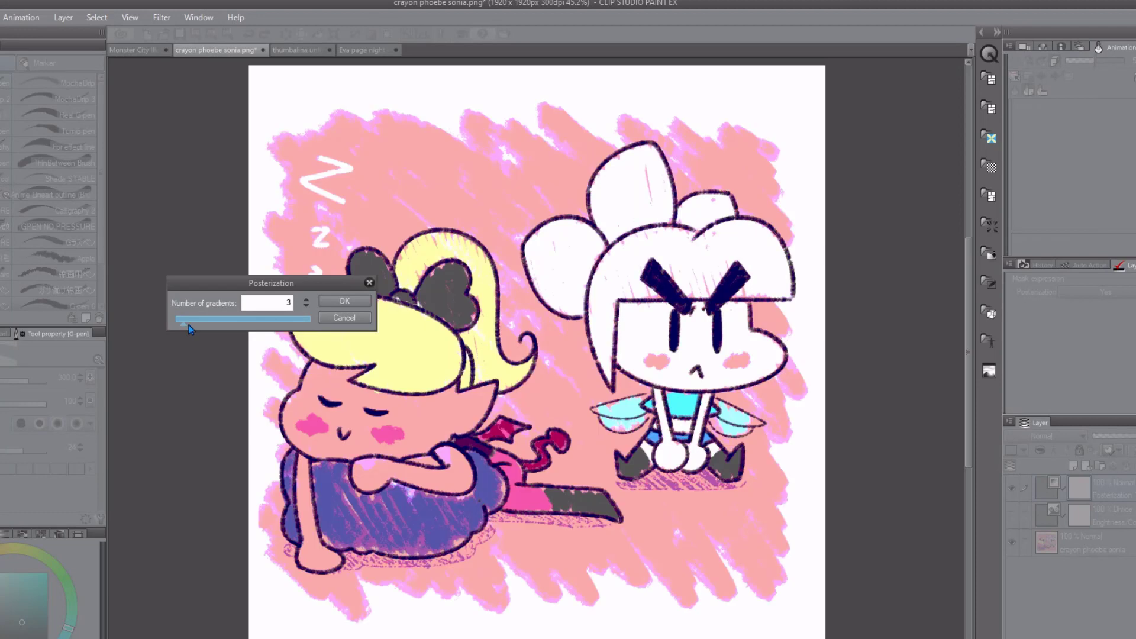
{"action": "left_click_drag", "start_coordinate": [190, 329], "coordinate": [266, 325]}
{"action": "left_click", "coordinate": [332, 319]}
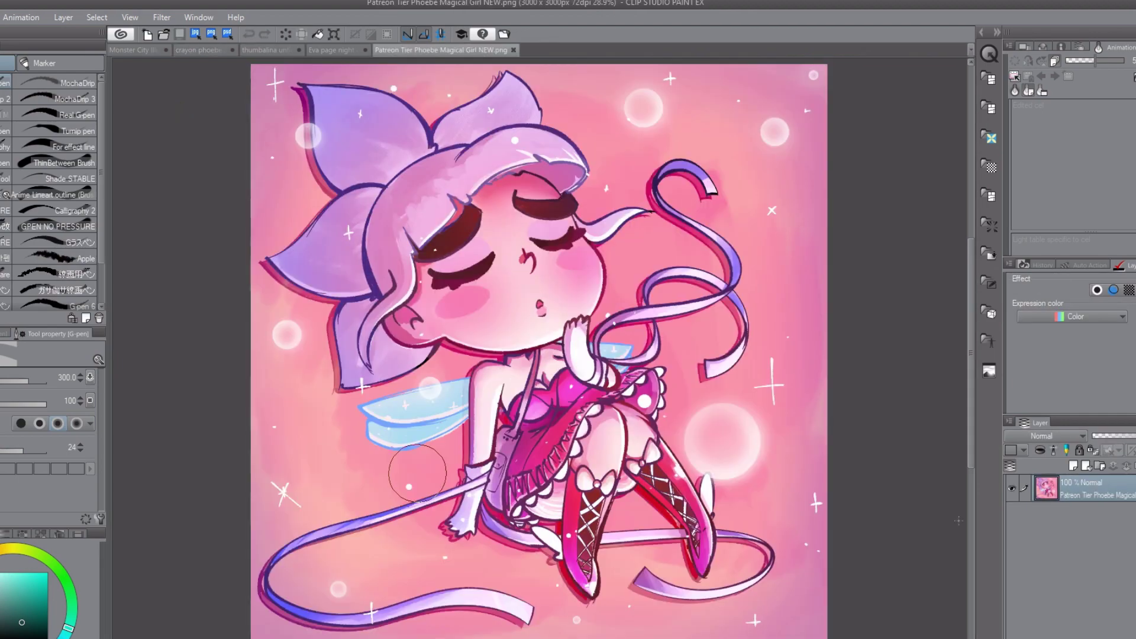
Bring up the layer commands on the Eva comic page and close the open adjustment settings.
{"action": "right_click", "coordinate": [1015, 184]}
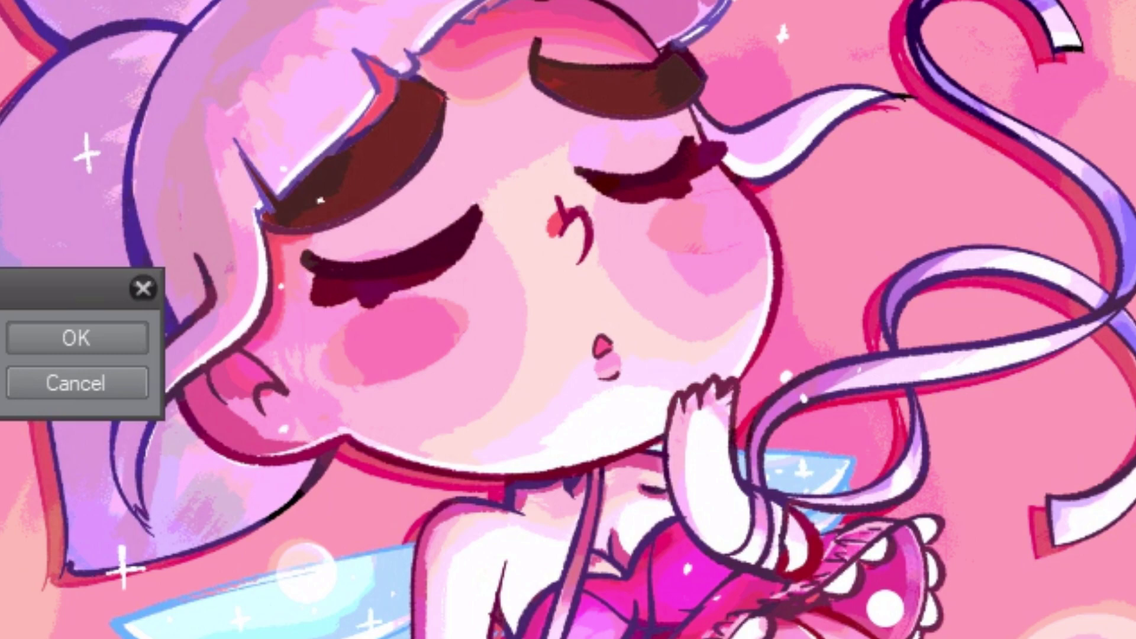
{"action": "key", "text": "Return"}
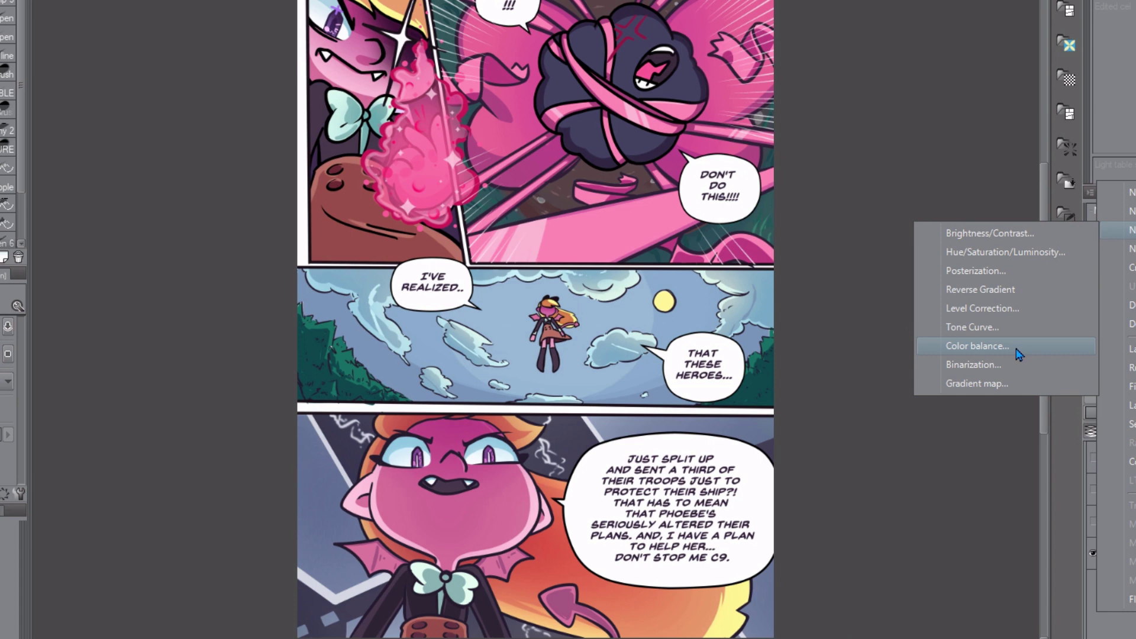
Add a Color balance layer to the comic page with shadow Yellow–Blue at 100 and adjusted midtones.
{"action": "left_click", "coordinate": [977, 346]}
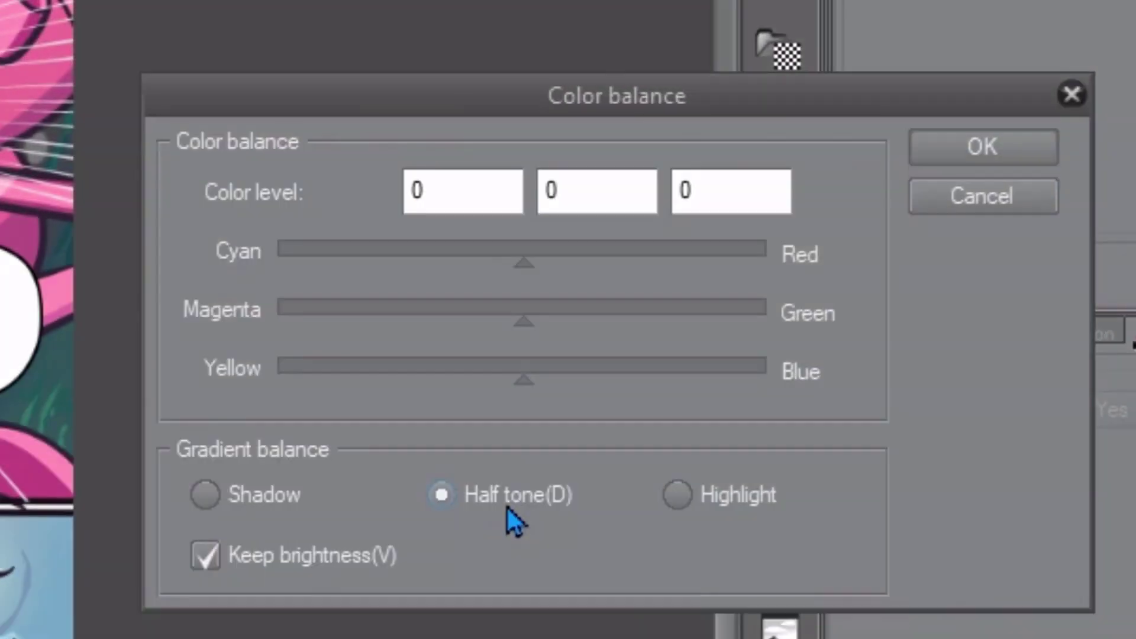
{"action": "left_click", "coordinate": [955, 262]}
{"action": "mouse_move", "coordinate": [523, 321]}
{"action": "left_mouse_down"}
{"action": "mouse_move", "coordinate": [750, 320]}
{"action": "mouse_move", "coordinate": [516, 317]}
{"action": "left_mouse_up"}
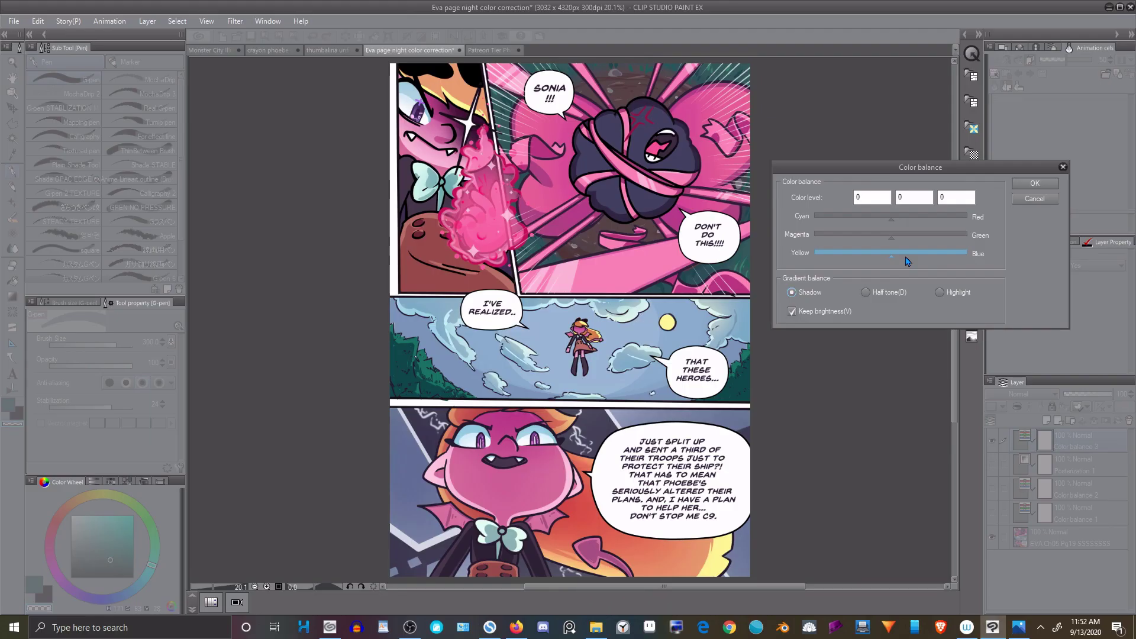
{"action": "left_click_drag", "start_coordinate": [908, 261], "coordinate": [922, 259]}
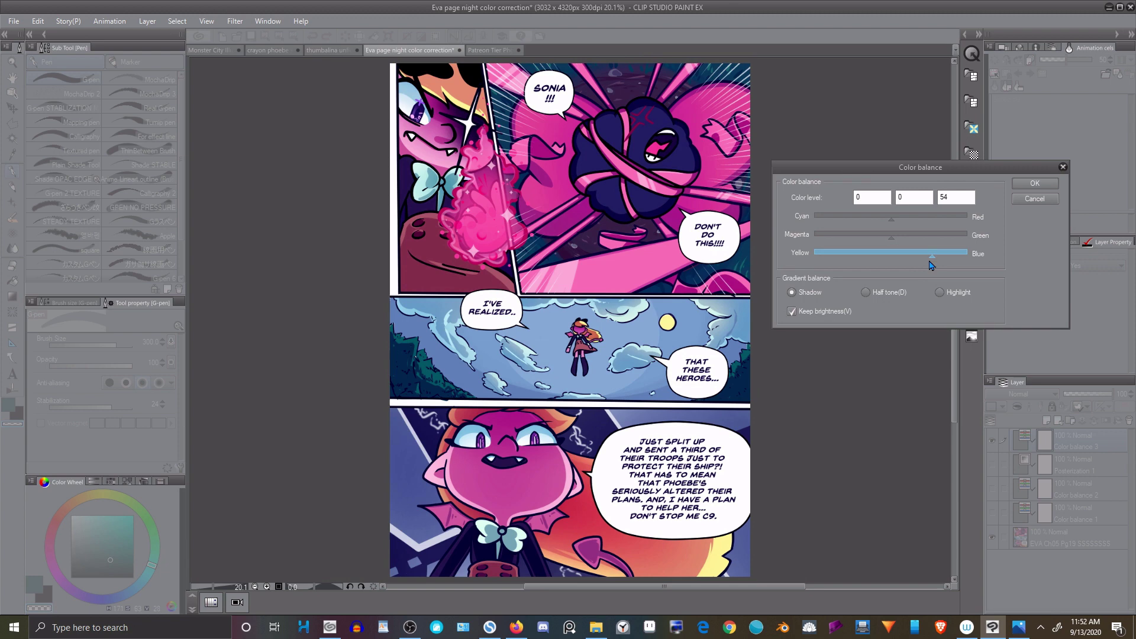
{"action": "key", "text": "alt+d"}
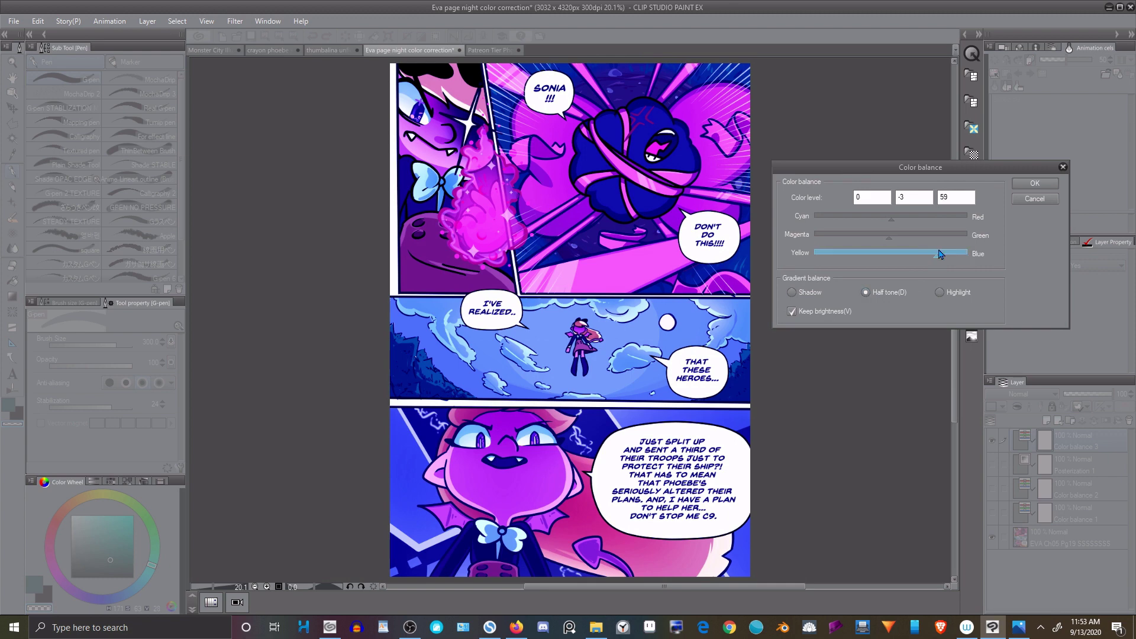
{"action": "key", "text": "alt+s"}
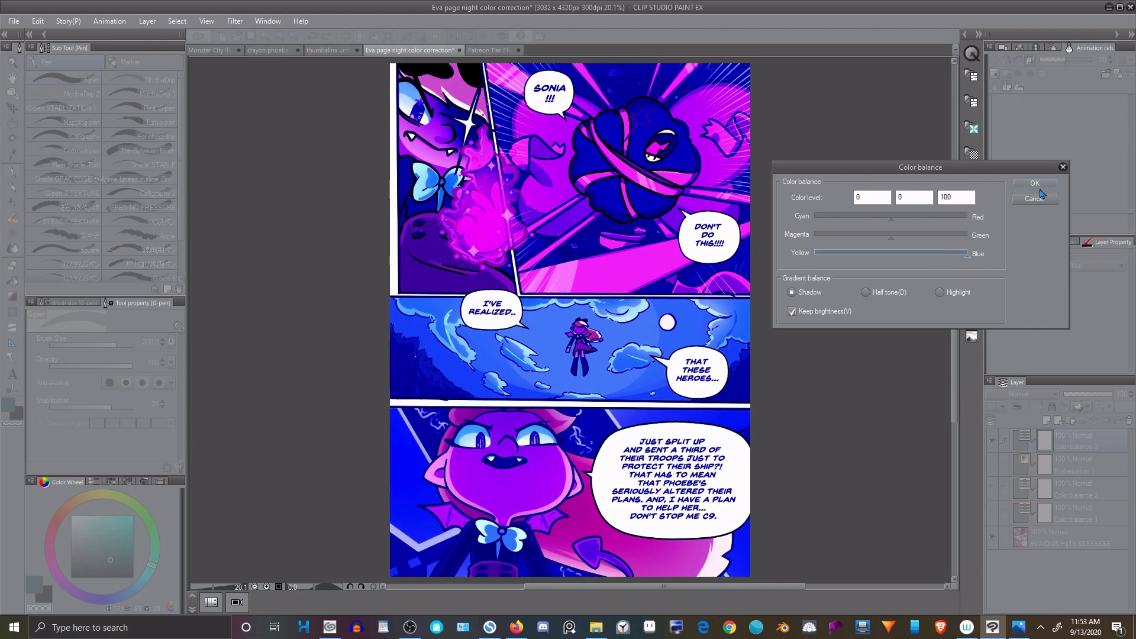
{"action": "left_click", "coordinate": [1038, 185]}
Lower Color balance 3's opacity to about 67%, toggling it off and on to compare.
{"action": "left_click", "coordinate": [1097, 395]}
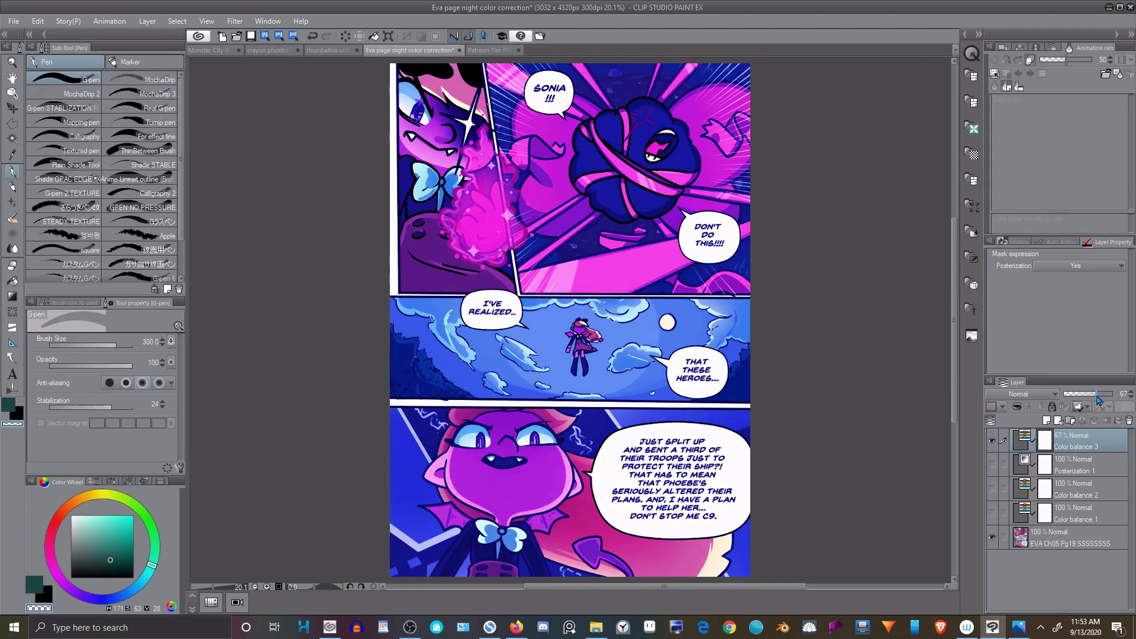
{"action": "left_click_drag", "start_coordinate": [1098, 398], "coordinate": [1096, 404]}
{"action": "left_click", "coordinate": [992, 441]}
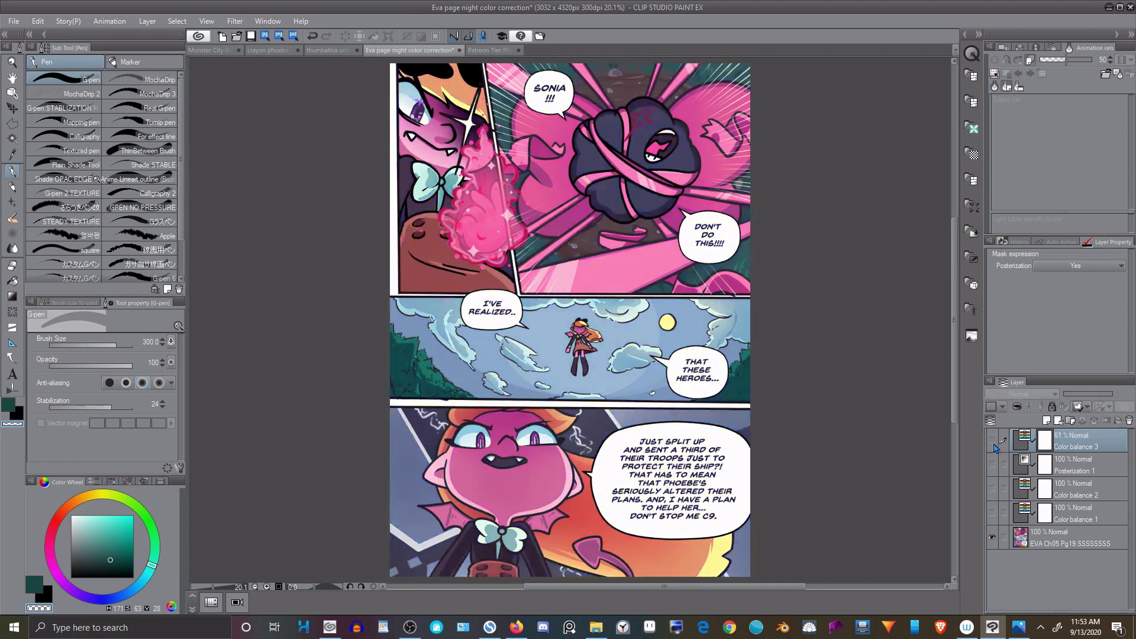
{"action": "left_click", "coordinate": [992, 441]}
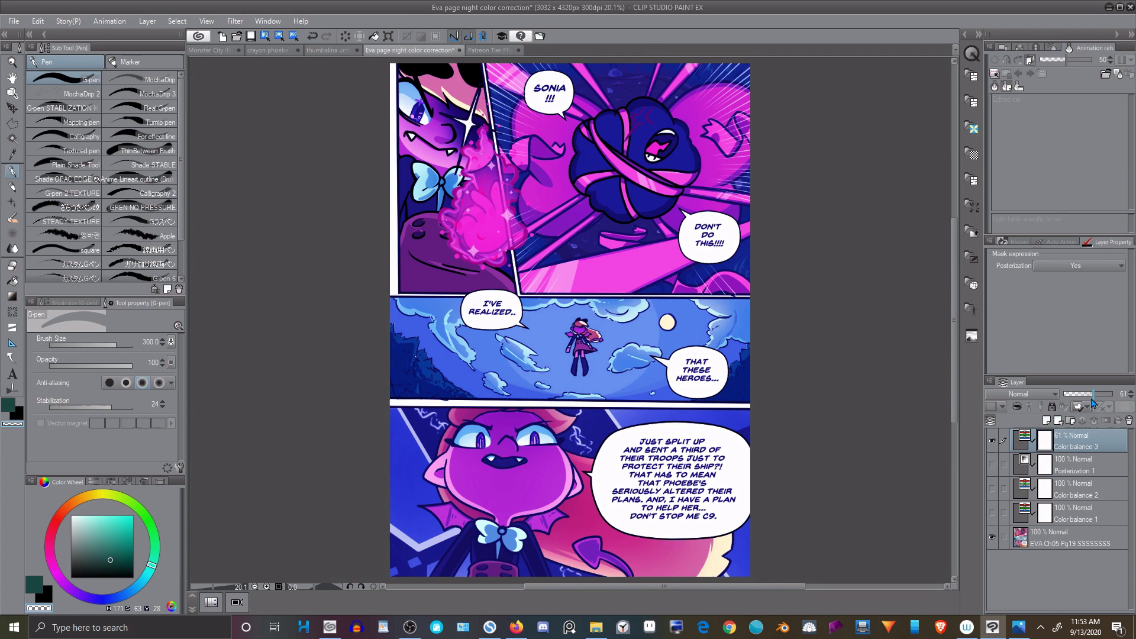
{"action": "left_click_drag", "start_coordinate": [1095, 400], "coordinate": [1102, 399]}
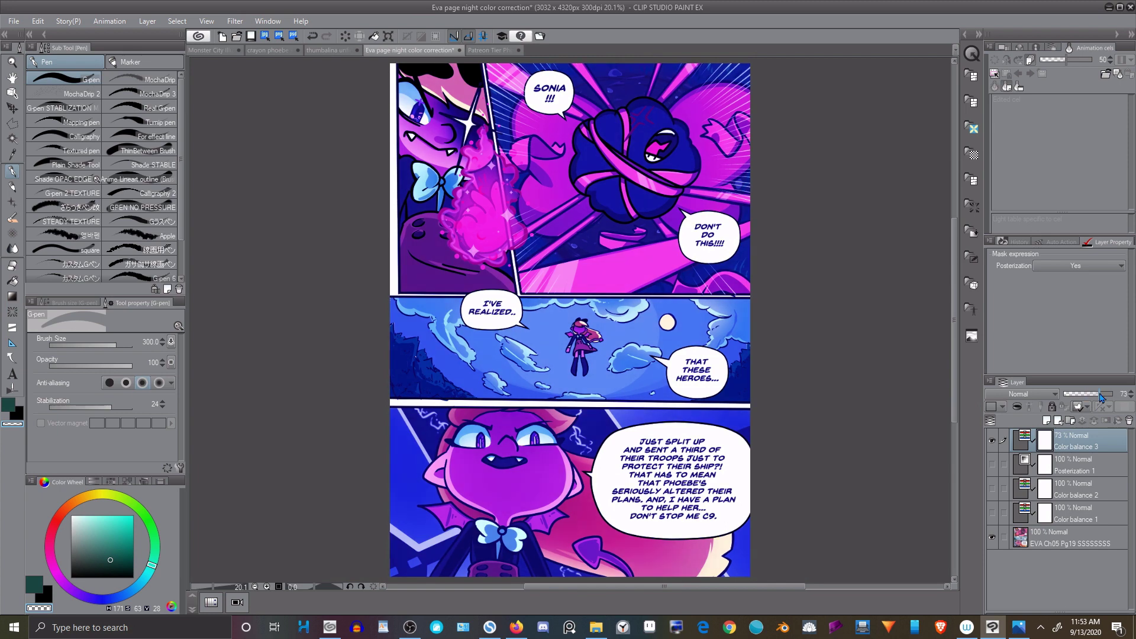
Add a Hue/Saturation/Luminosity correction layer with saturation at -36.
{"action": "right_click", "coordinate": [1070, 578]}
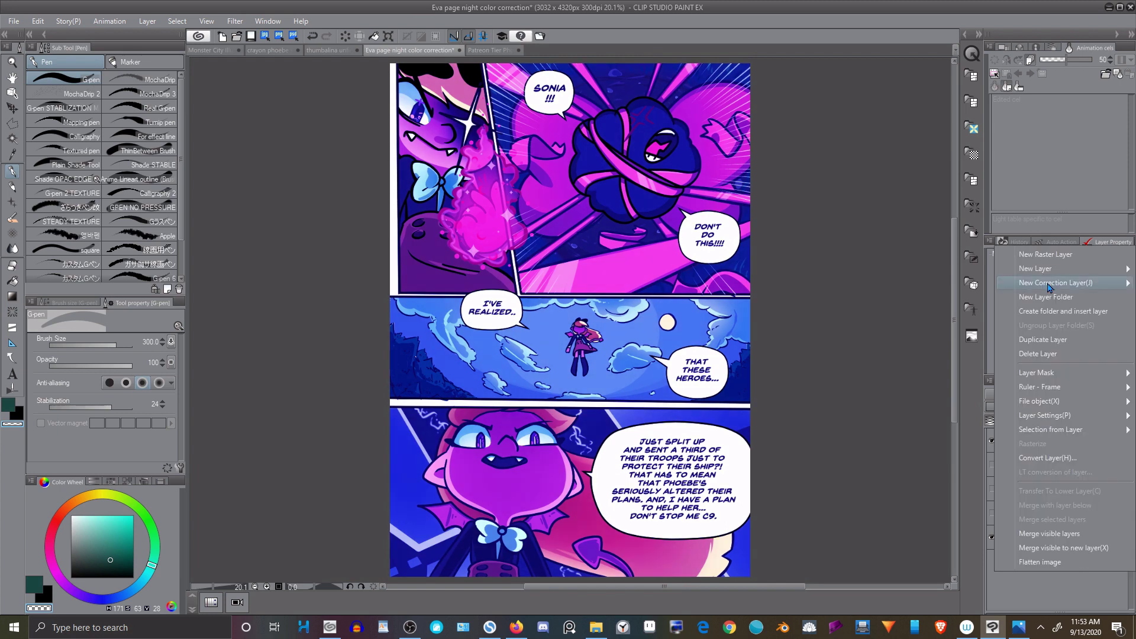
{"action": "mouse_move", "coordinate": [1048, 286]}
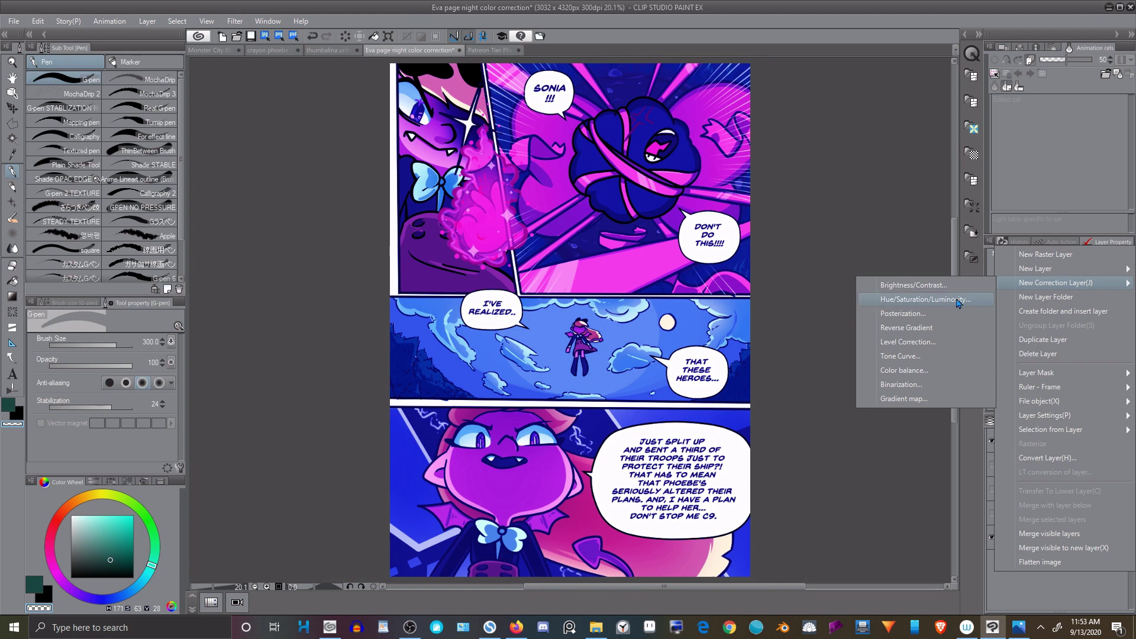
{"action": "left_click", "coordinate": [959, 300]}
{"action": "left_click_drag", "start_coordinate": [901, 155], "coordinate": [861, 156]}
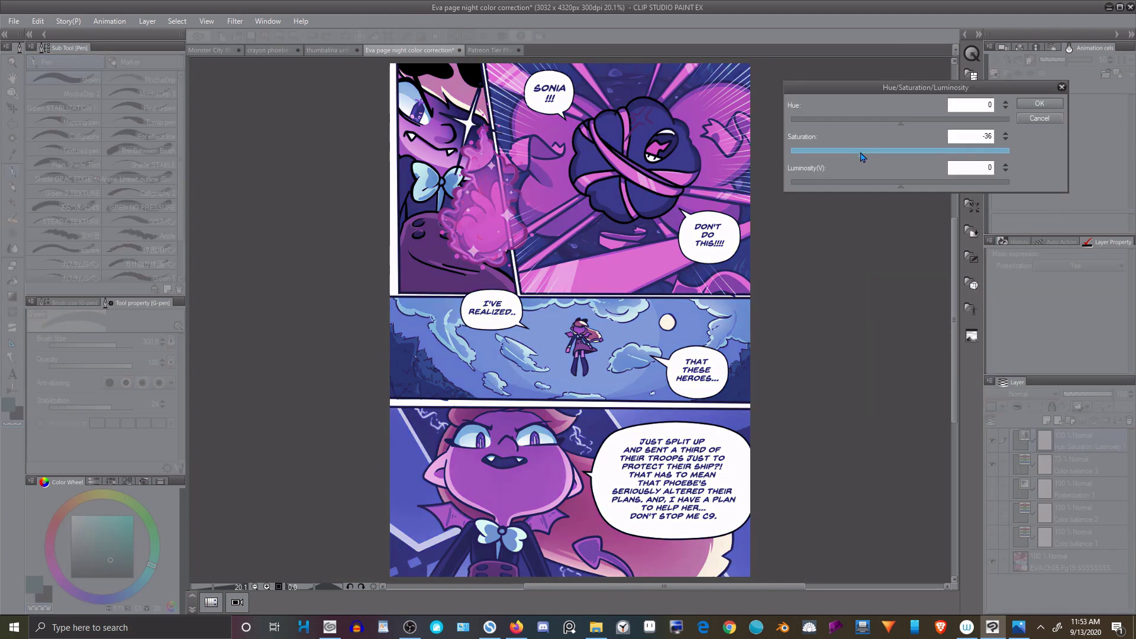
{"action": "left_click", "coordinate": [1032, 104]}
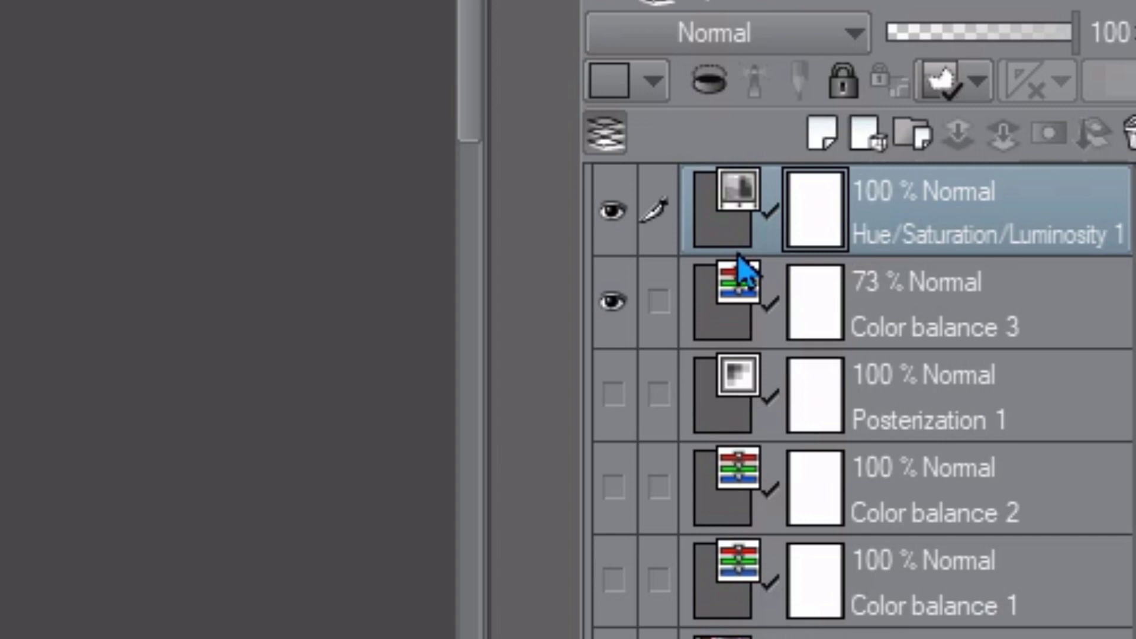
Retune Color balance 3 with shadow blue level 64 and magenta–green back to 0.
{"action": "double_click", "coordinate": [720, 320]}
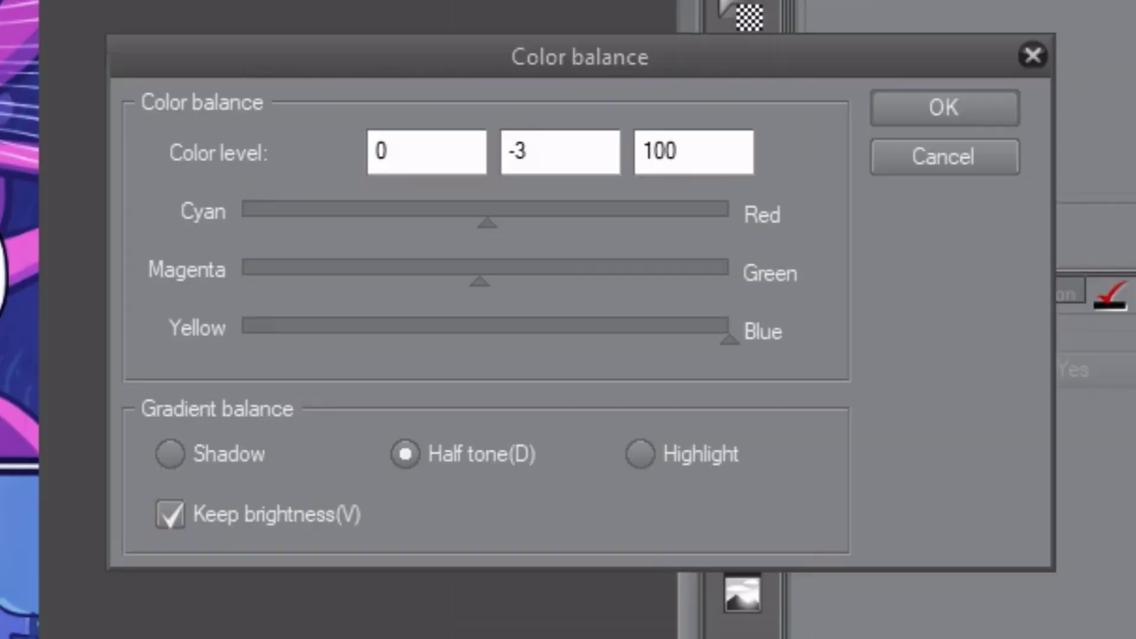
{"action": "left_click", "coordinate": [656, 324]}
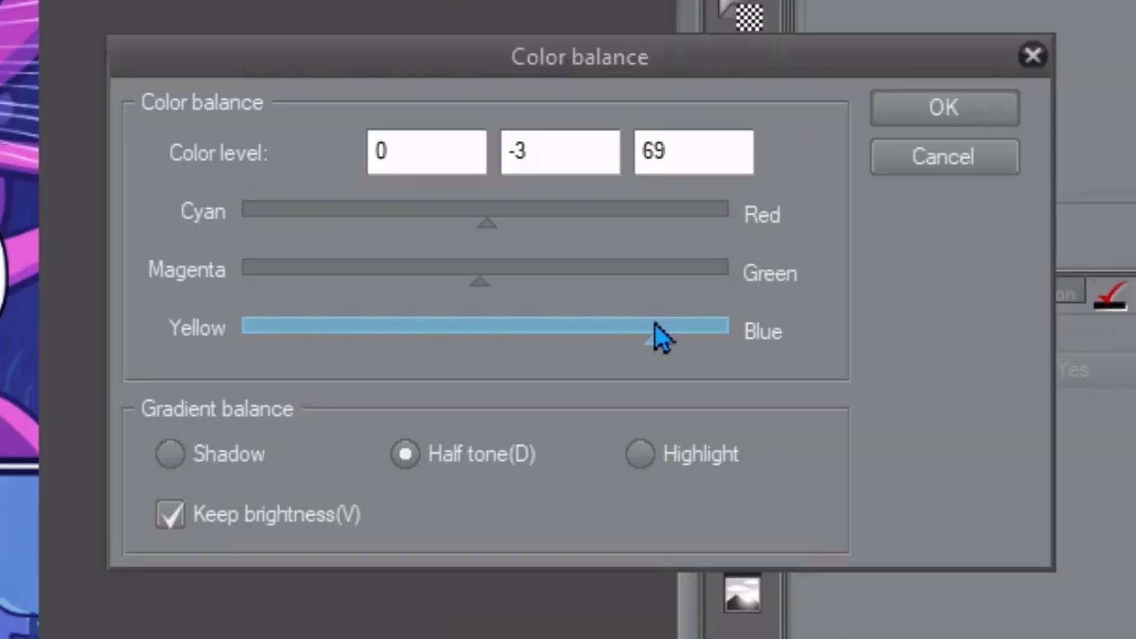
{"action": "key", "text": "Right"}
{"action": "key", "text": "Right"}
{"action": "left_click", "coordinate": [593, 314]}
{"action": "left_click", "coordinate": [743, 264]}
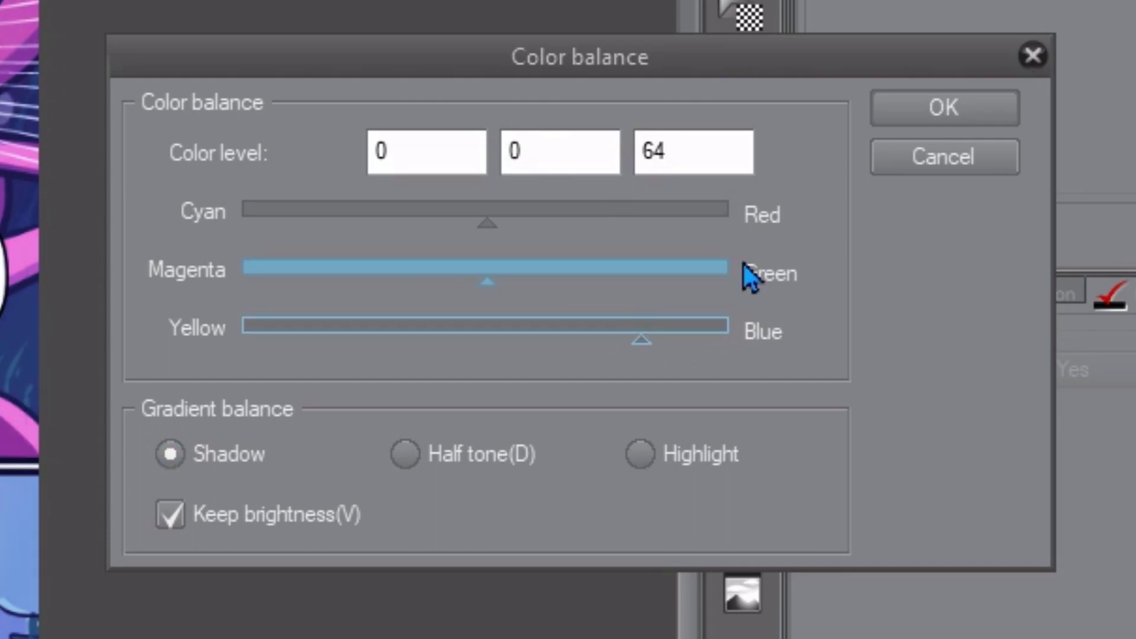
{"action": "left_click", "coordinate": [912, 112]}
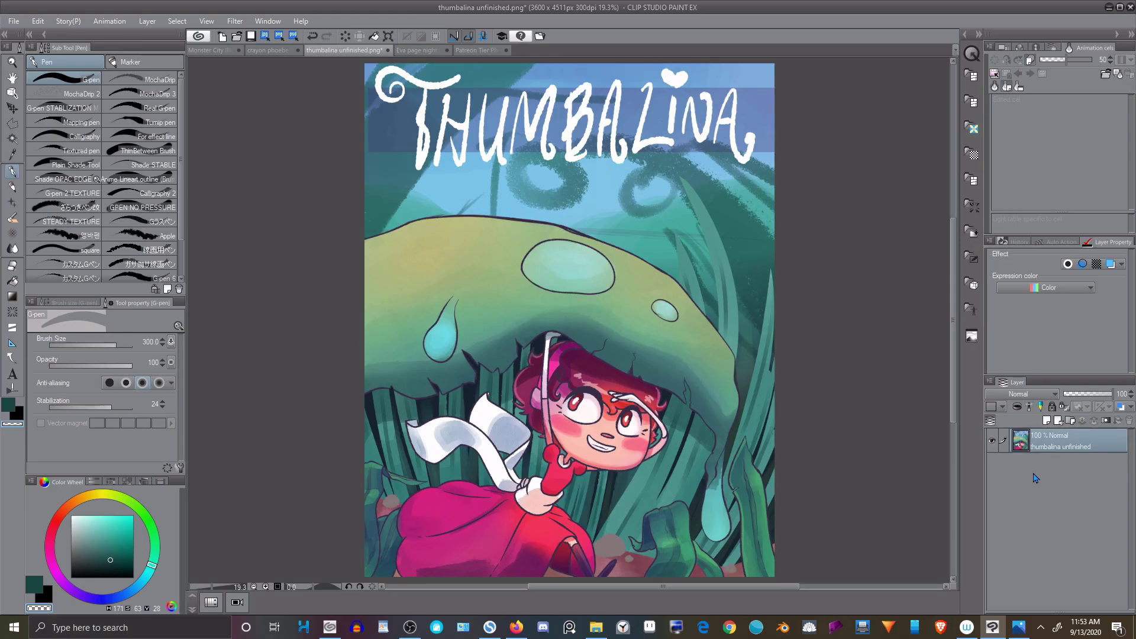
Add a Color balance layer shifting Thumbalina's midtones and highlights toward yellow, then compare it on and off.
{"action": "right_click", "coordinate": [1035, 479]}
{"action": "mouse_move", "coordinate": [1026, 182]}
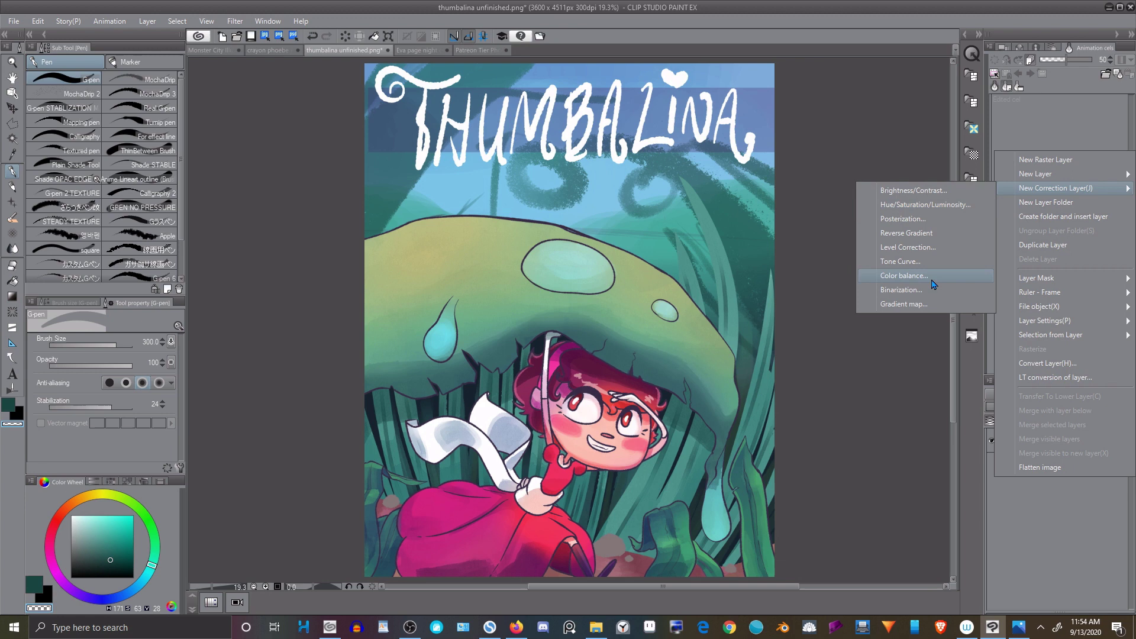
{"action": "left_click", "coordinate": [932, 277]}
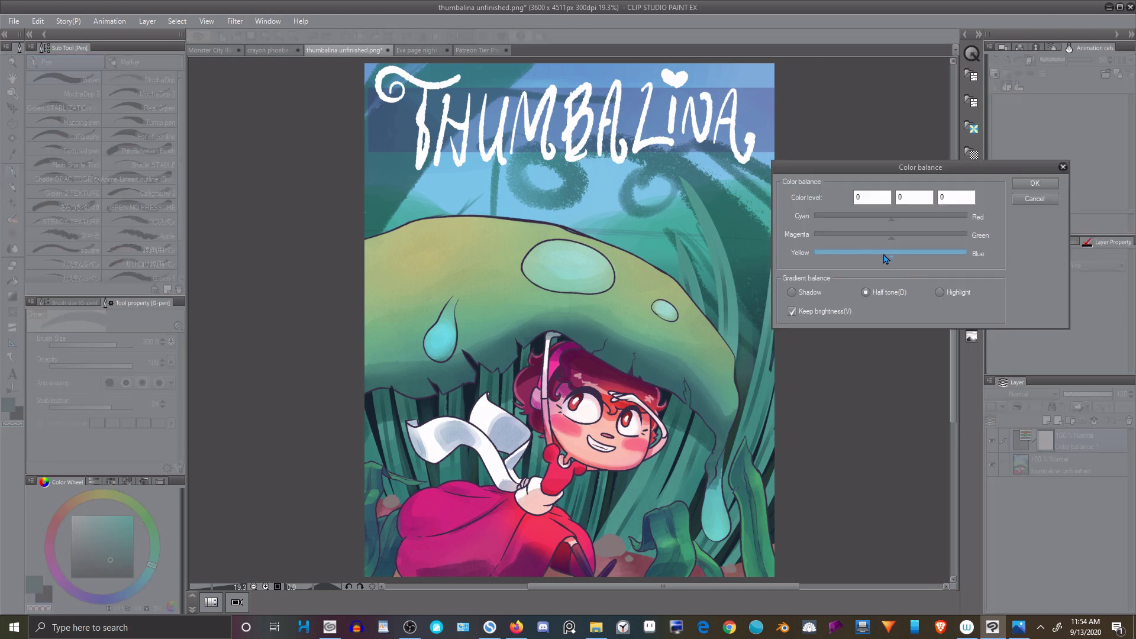
{"action": "left_click_drag", "start_coordinate": [886, 259], "coordinate": [869, 255]}
{"action": "left_click", "coordinate": [812, 292]}
{"action": "left_click", "coordinate": [940, 292]}
{"action": "left_click", "coordinate": [1034, 184]}
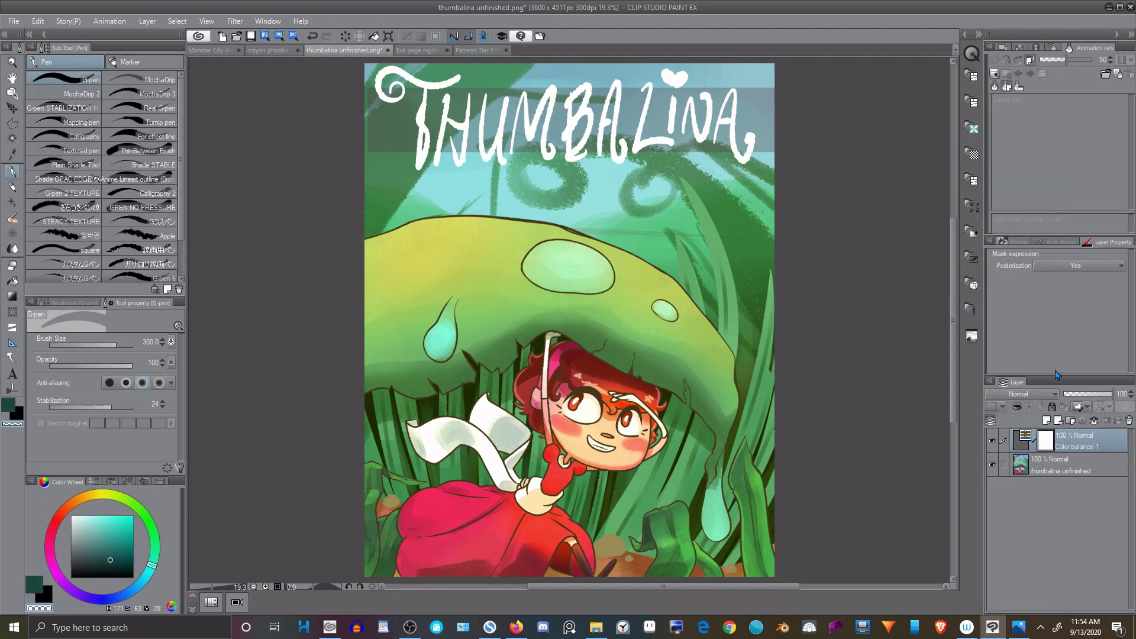
{"action": "left_click", "coordinate": [993, 441]}
{"action": "left_click", "coordinate": [992, 441]}
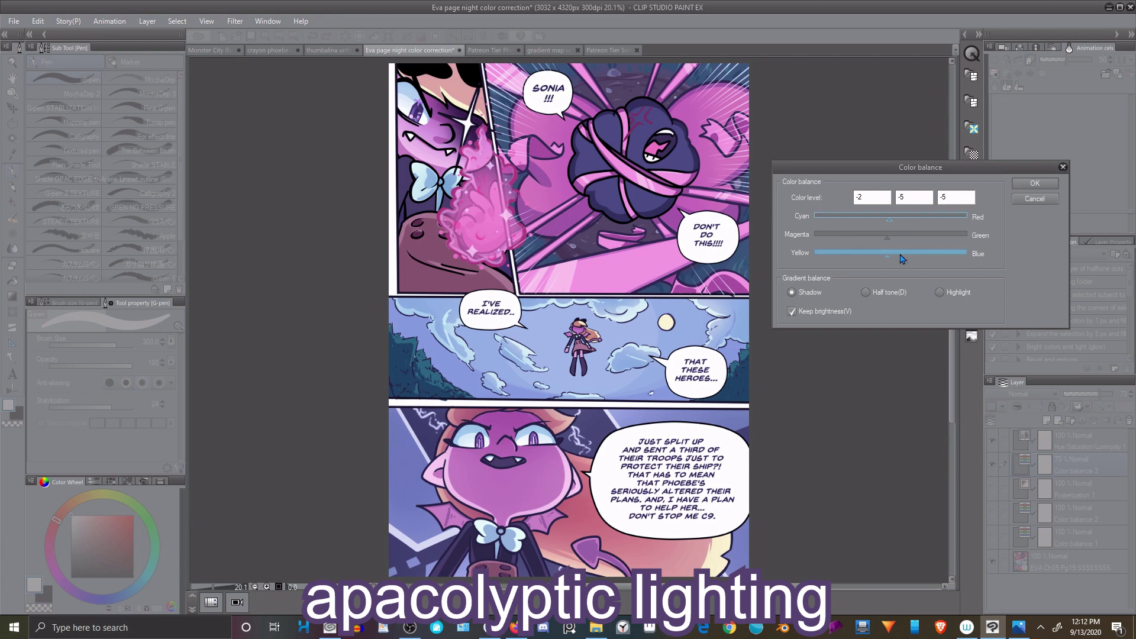
Set the shadow colour balance to Cyan–Red 100, Magenta–Green -100, Yellow–Blue 100 and apply.
{"action": "left_click_drag", "start_coordinate": [902, 258], "coordinate": [1002, 267]}
{"action": "left_click", "coordinate": [903, 218]}
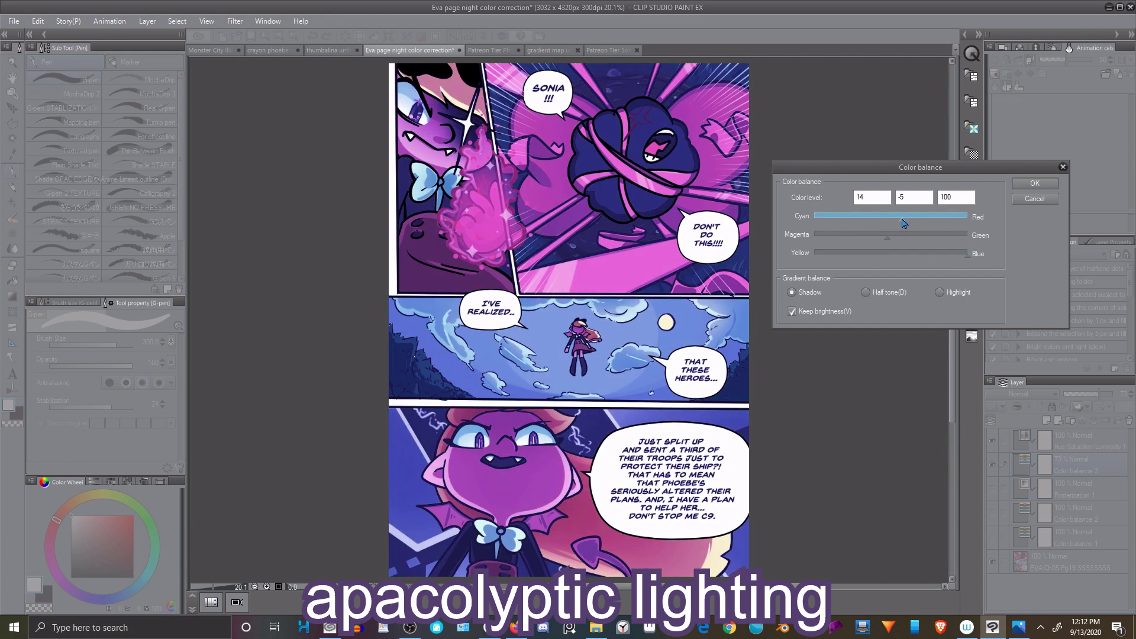
{"action": "left_click_drag", "start_coordinate": [903, 218], "coordinate": [994, 219]}
{"action": "left_click_drag", "start_coordinate": [902, 237], "coordinate": [739, 245]}
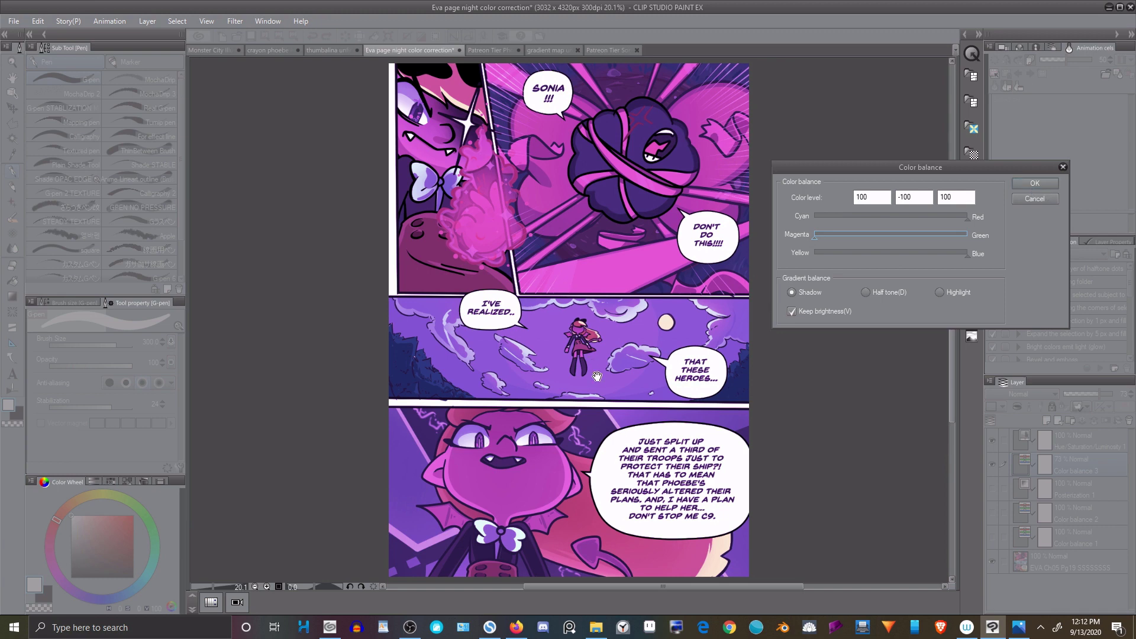
{"action": "key", "text": "Return"}
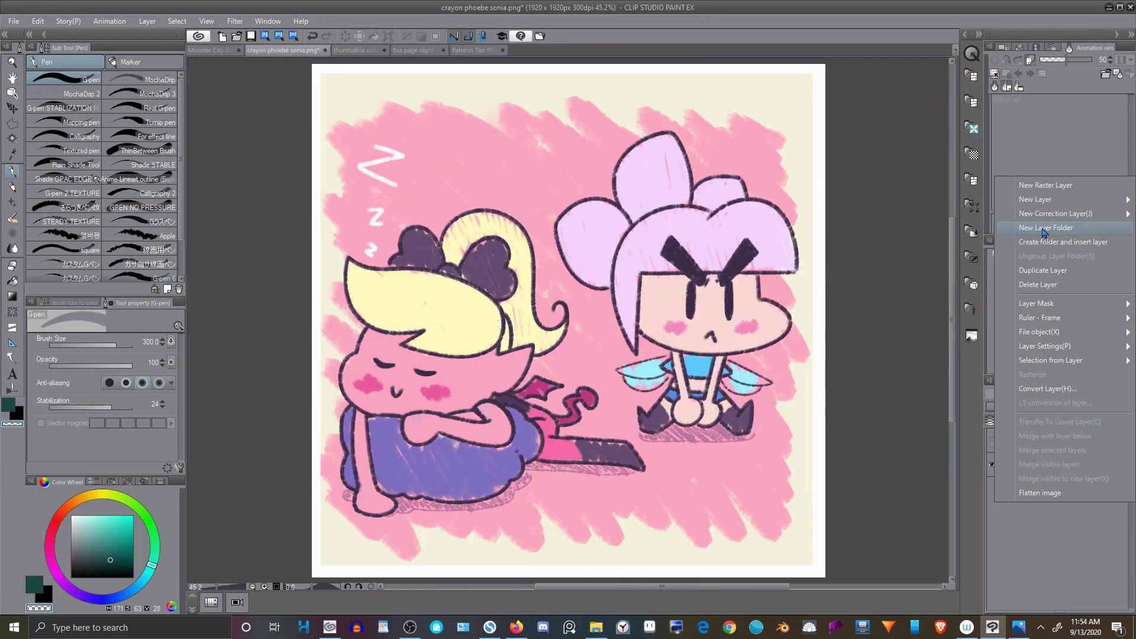
{"action": "mouse_move", "coordinate": [1051, 217]}
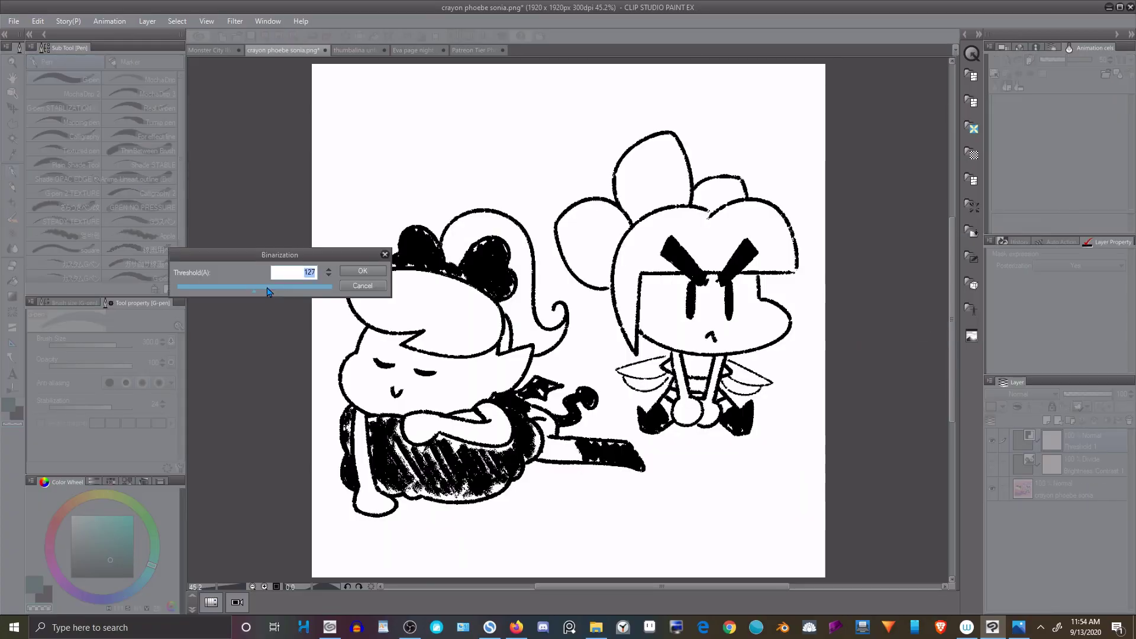
Set the crayon drawing's Binarization threshold to 142 and confirm.
{"action": "left_click_drag", "start_coordinate": [255, 287], "coordinate": [280, 294]}
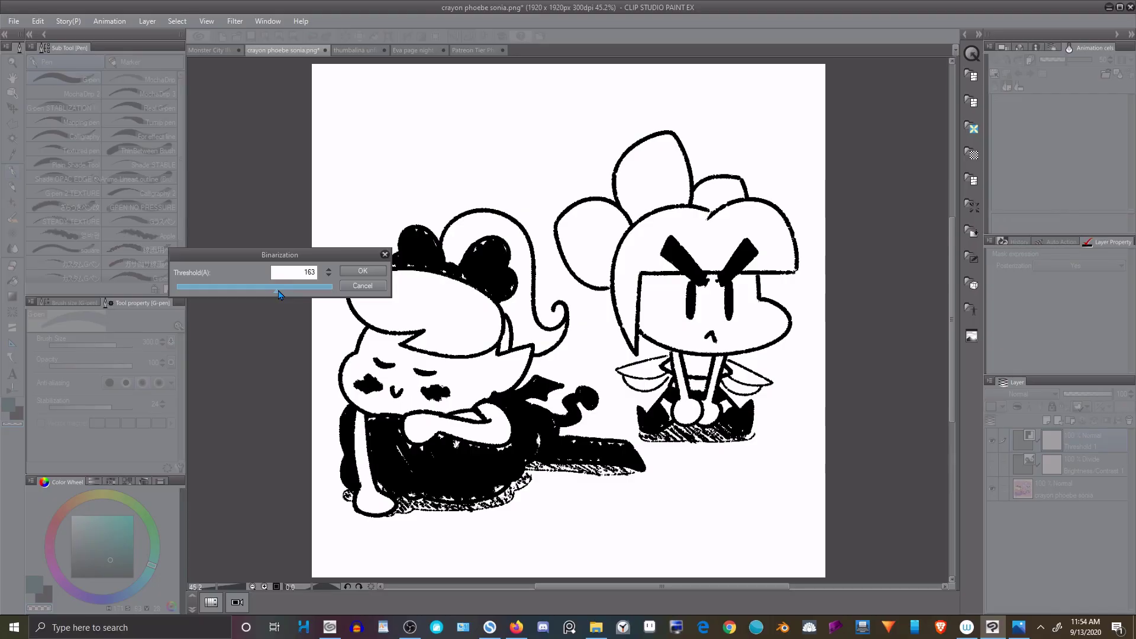
{"action": "left_click", "coordinate": [267, 289]}
{"action": "left_click_drag", "start_coordinate": [267, 289], "coordinate": [251, 292]}
{"action": "left_click", "coordinate": [349, 274]}
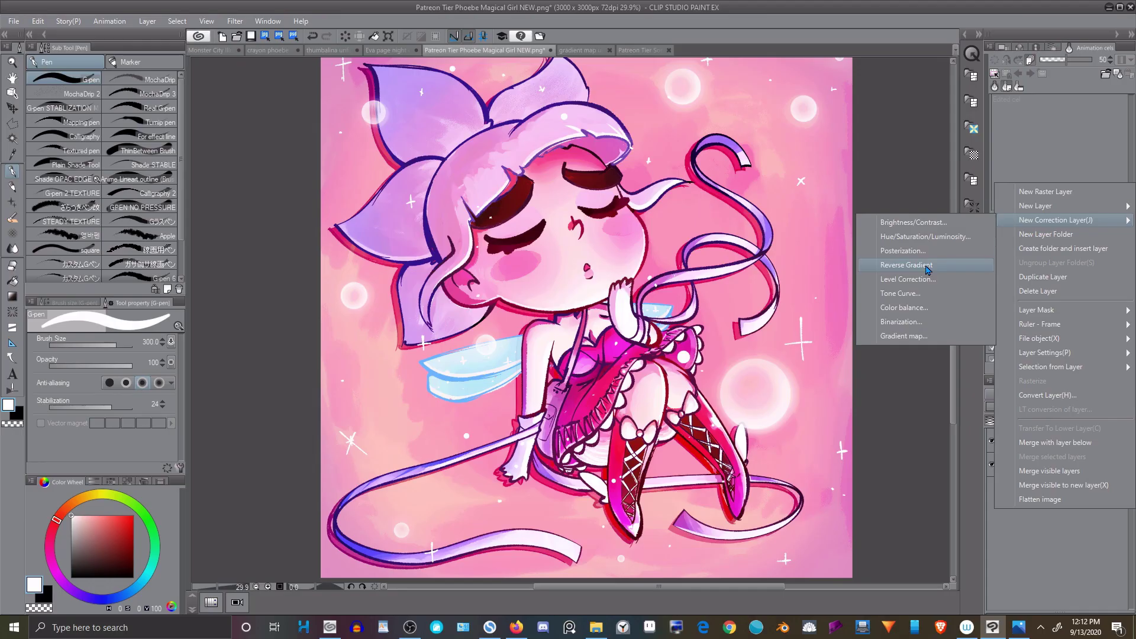
Add a Reverse Gradient layer, try Hue blending, then settle on Vivid light mode.
{"action": "left_click", "coordinate": [568, 173]}
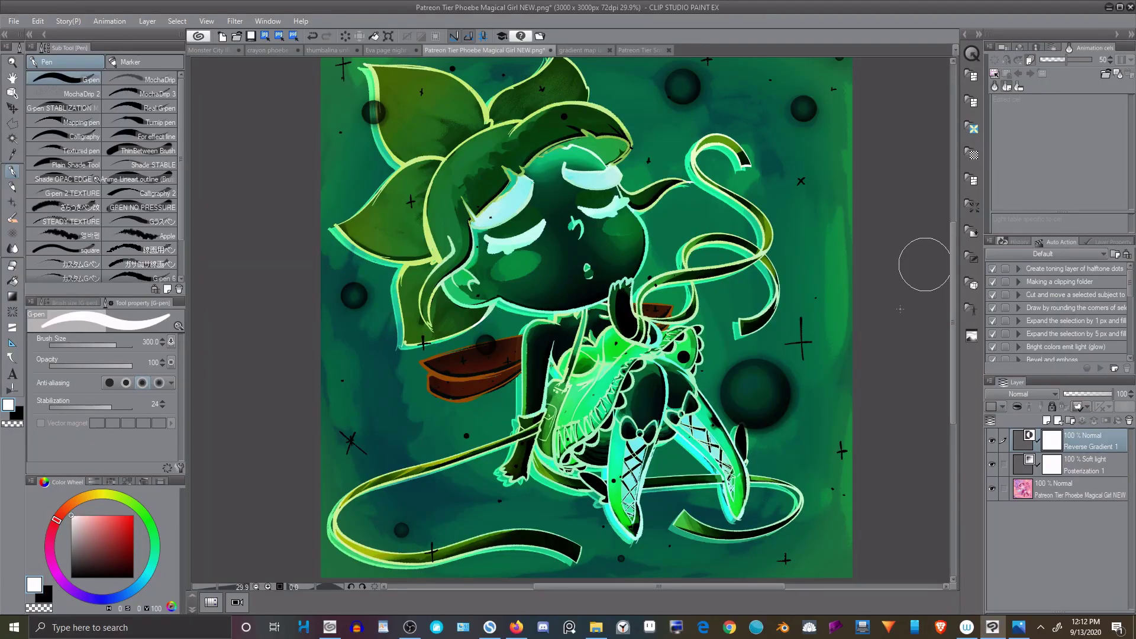
{"action": "left_click", "coordinate": [1029, 393]}
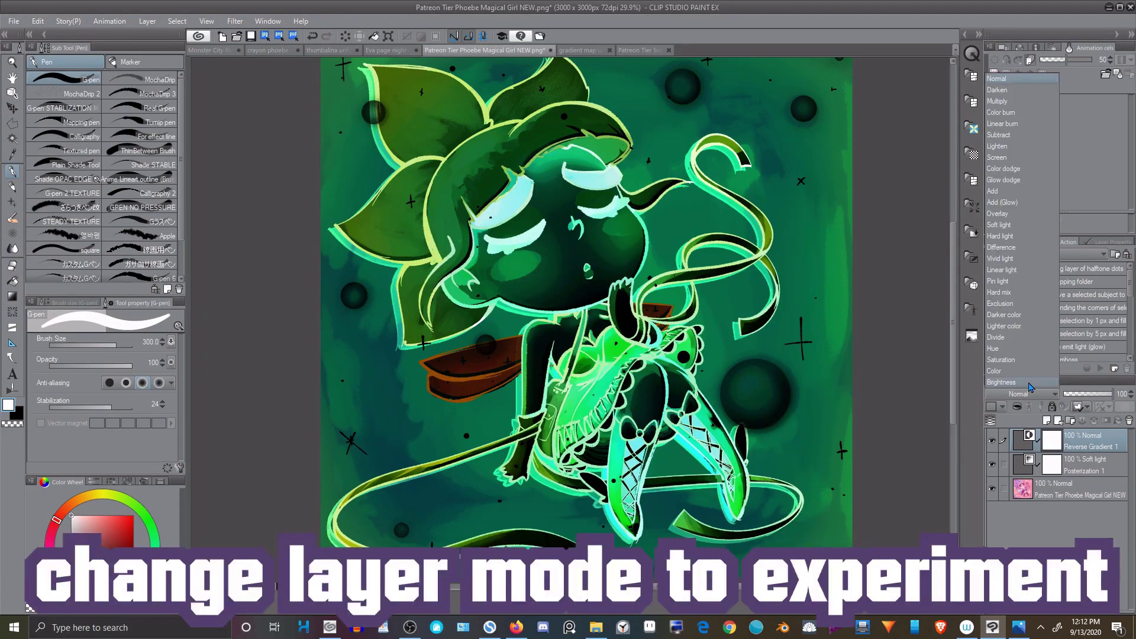
{"action": "left_click", "coordinate": [1017, 353]}
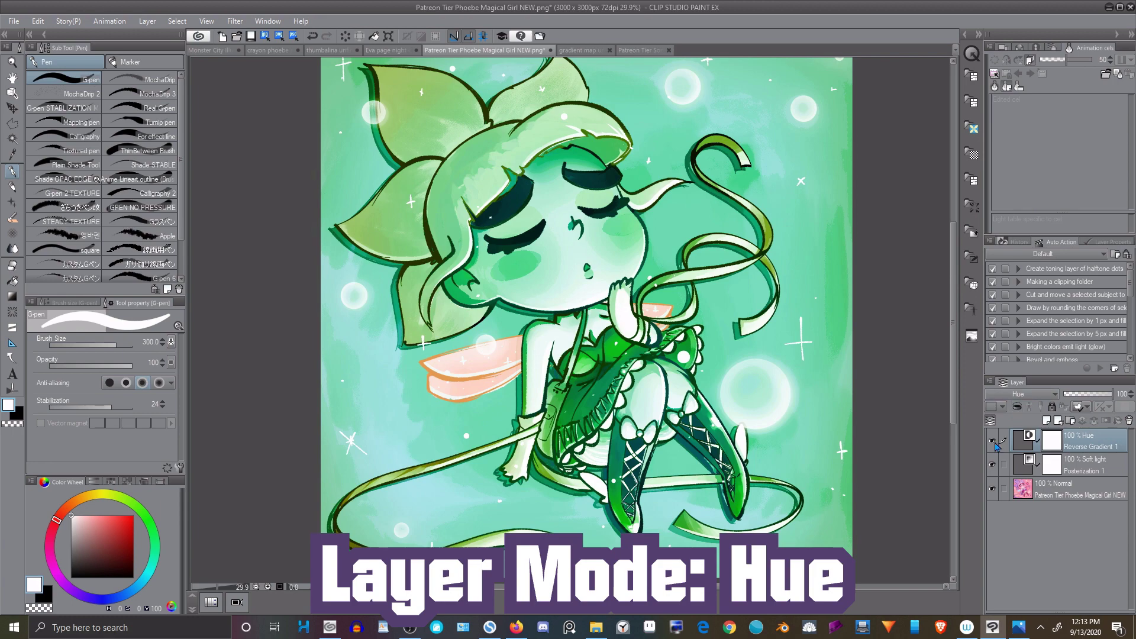
{"action": "scroll", "coordinate": [1051, 398], "scroll_direction": "up", "scroll_amount": 10}
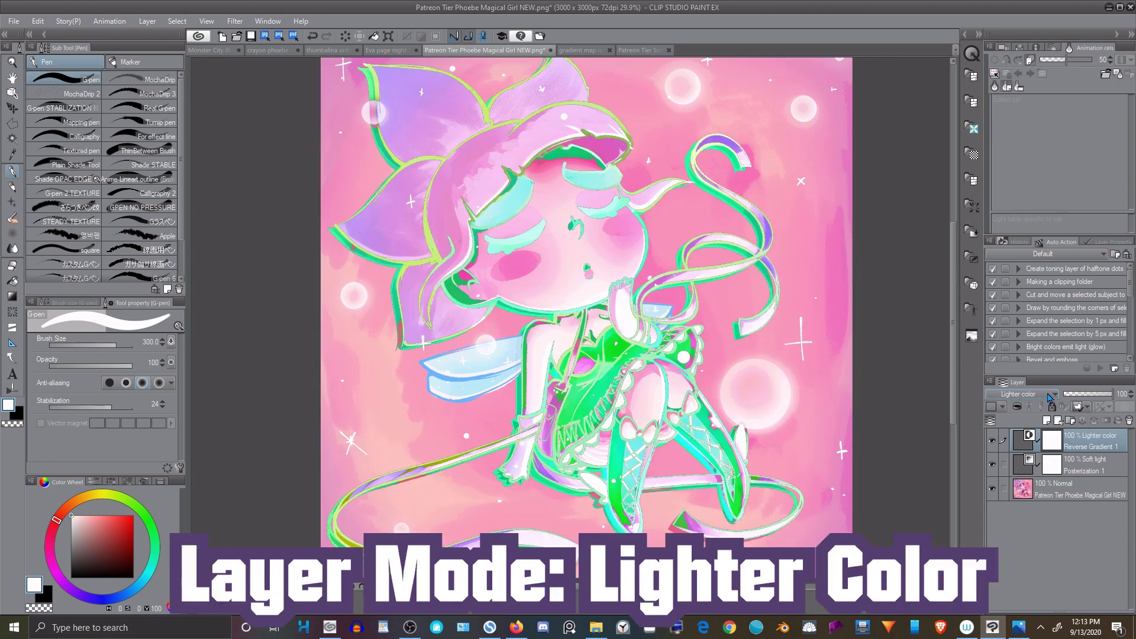
{"action": "left_click", "coordinate": [1050, 397]}
{"action": "left_click", "coordinate": [1000, 258]}
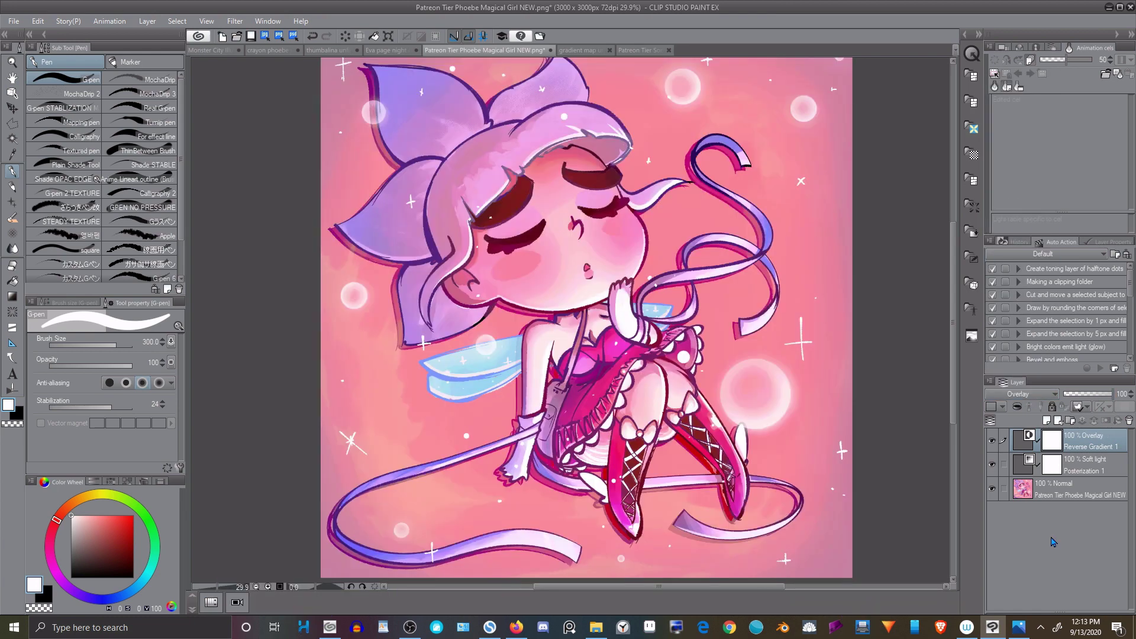
Add a Tone Curve correction layer to the pink artwork.
{"action": "right_click", "coordinate": [1042, 515]}
{"action": "mouse_move", "coordinate": [1053, 240]}
{"action": "left_click", "coordinate": [925, 314]}
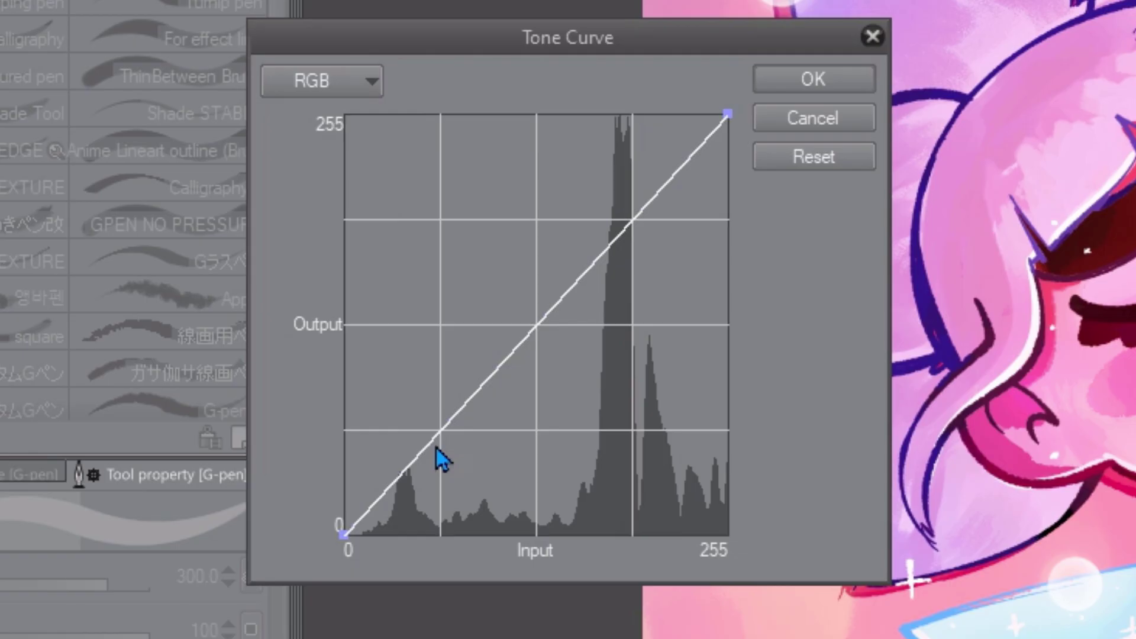
Try RGB curve shapes: lower the bright end, bow it up to brighten, then flip it darker.
{"action": "left_click", "coordinate": [357, 541]}
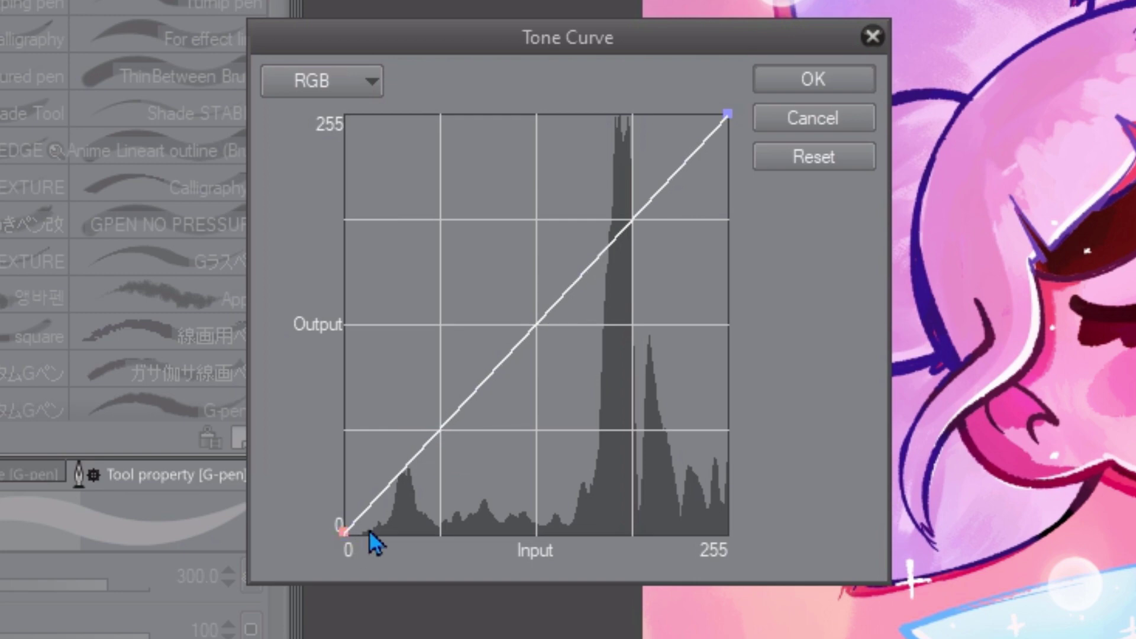
{"action": "left_click", "coordinate": [745, 122]}
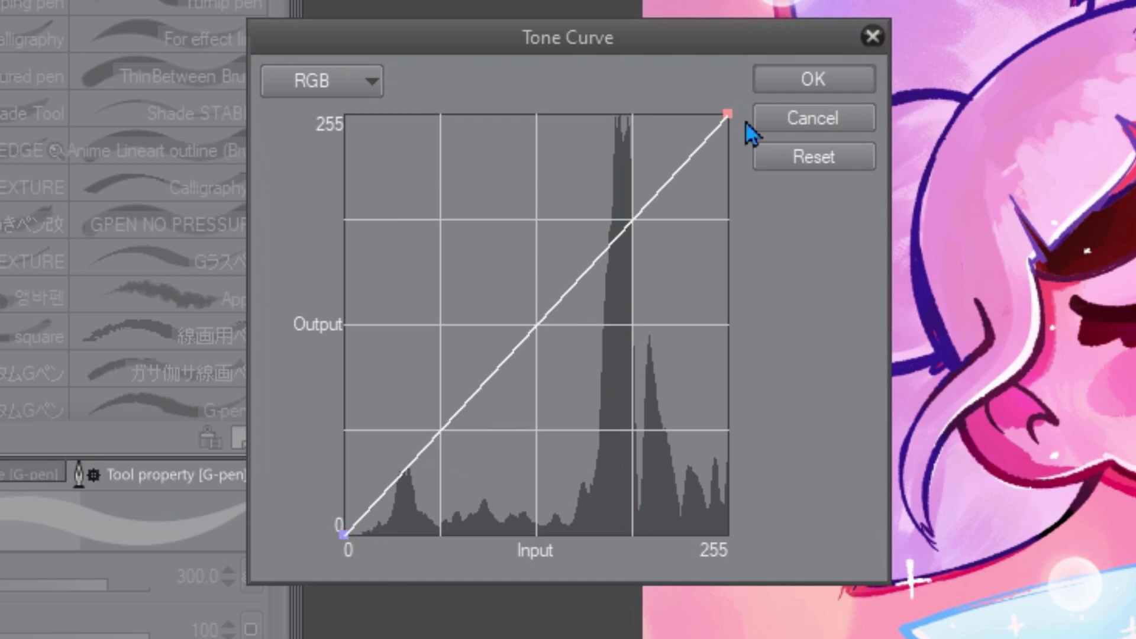
{"action": "left_click_drag", "start_coordinate": [746, 122], "coordinate": [706, 110]}
{"action": "left_click", "coordinate": [620, 220]}
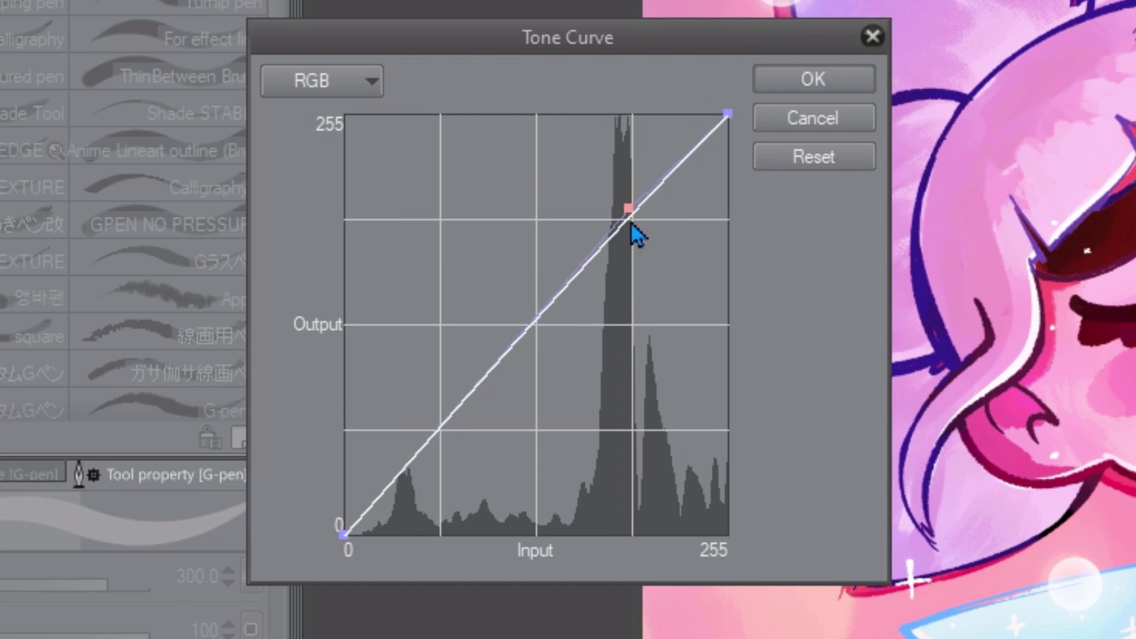
{"action": "left_click_drag", "start_coordinate": [630, 223], "coordinate": [498, 108]}
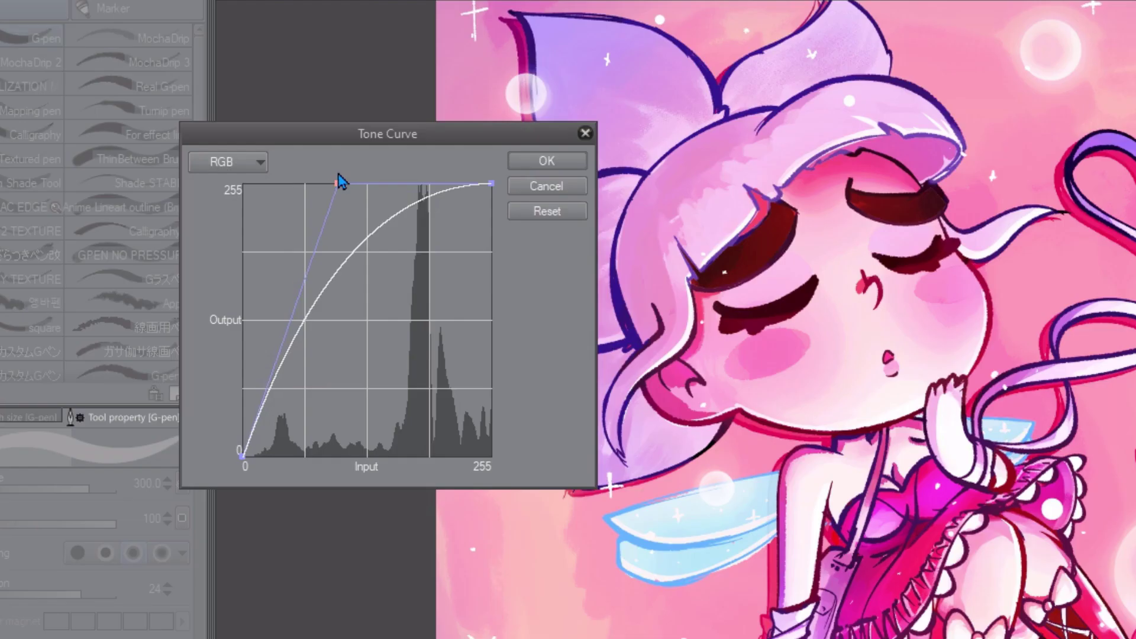
{"action": "left_click_drag", "start_coordinate": [341, 181], "coordinate": [336, 180]}
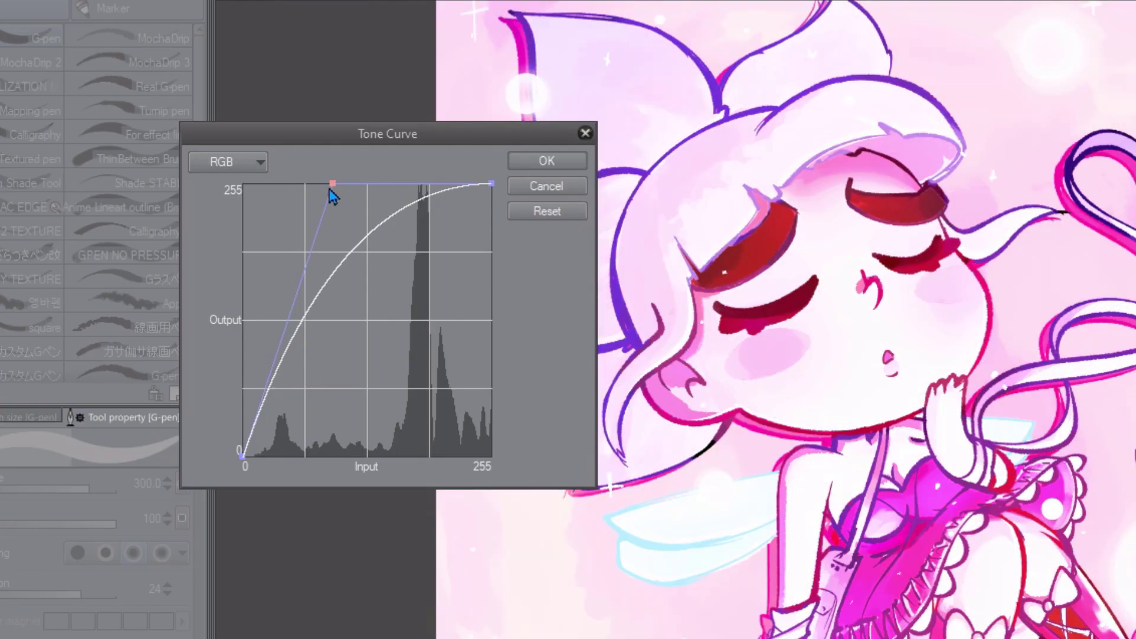
{"action": "left_click_drag", "start_coordinate": [329, 188], "coordinate": [368, 316]}
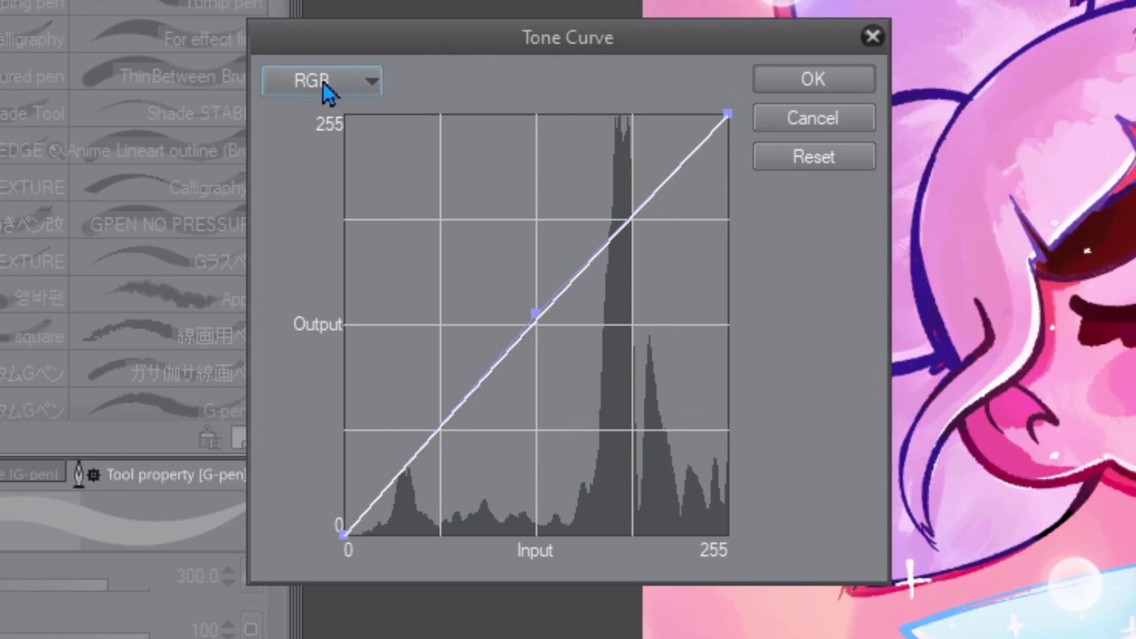
{"action": "left_click", "coordinate": [323, 83]}
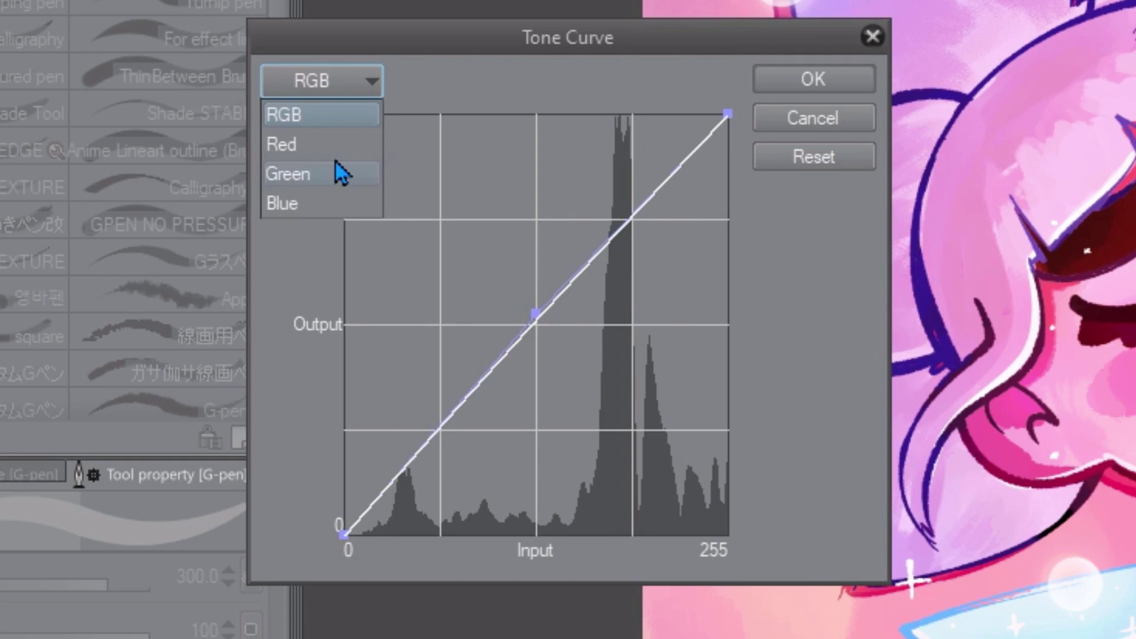
Bend the Red channel curve up and down, then cancel the tone curve changes.
{"action": "left_click", "coordinate": [335, 144]}
{"action": "left_click_drag", "start_coordinate": [532, 316], "coordinate": [437, 246]}
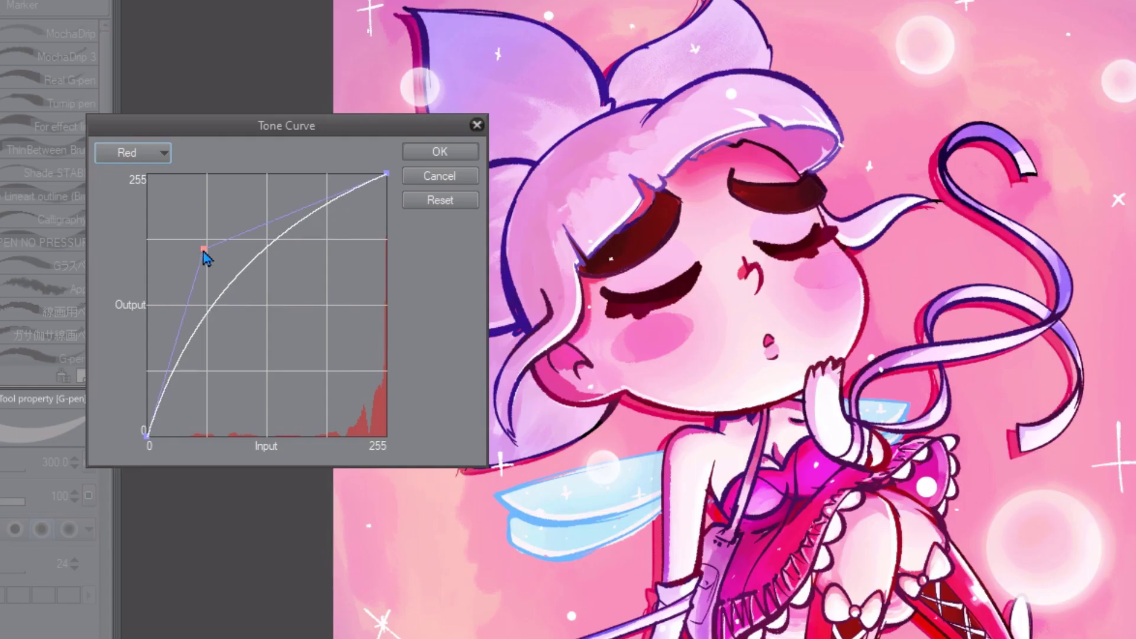
{"action": "left_click_drag", "start_coordinate": [206, 258], "coordinate": [271, 302]}
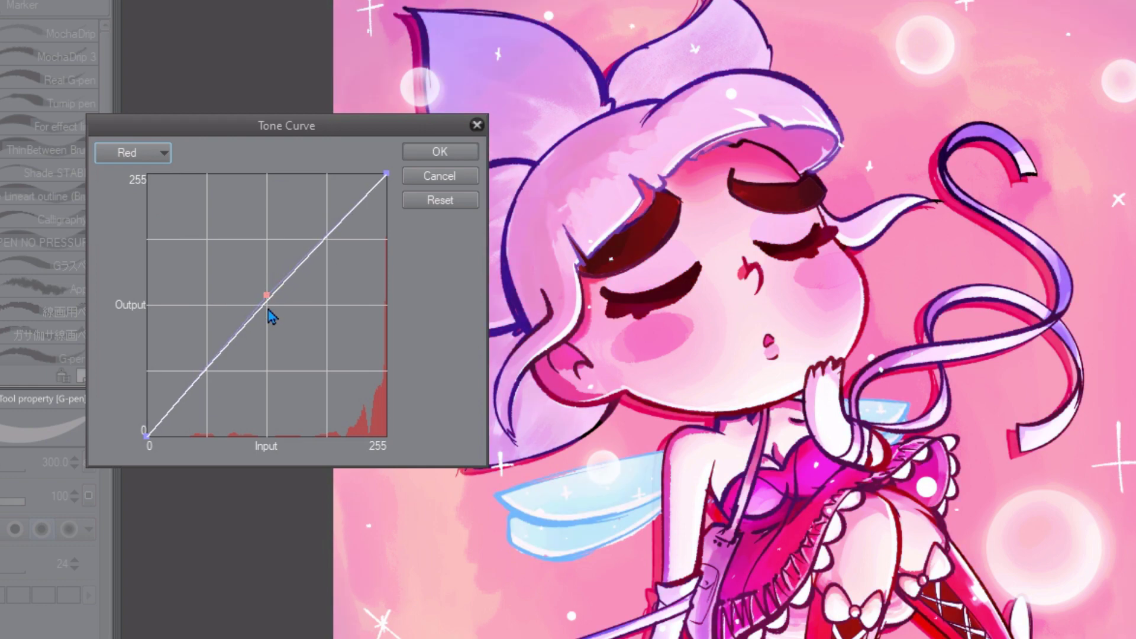
{"action": "left_click_drag", "start_coordinate": [222, 361], "coordinate": [408, 438]}
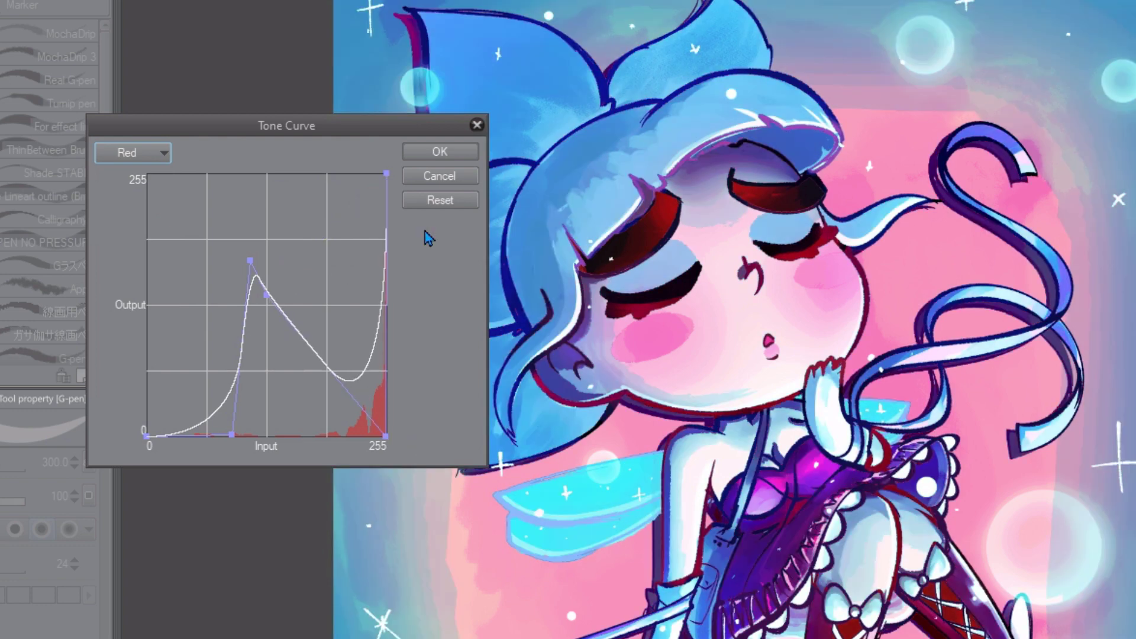
{"action": "left_click", "coordinate": [438, 177]}
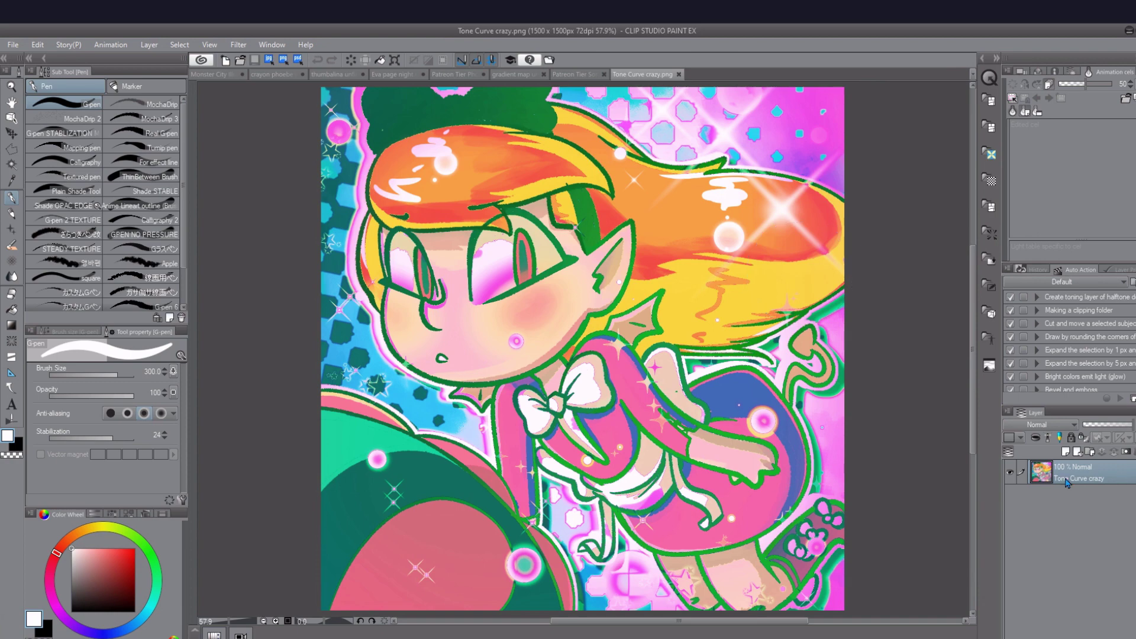
Close the Tone Curve crazy.png document tab.
{"action": "left_click", "coordinate": [680, 75]}
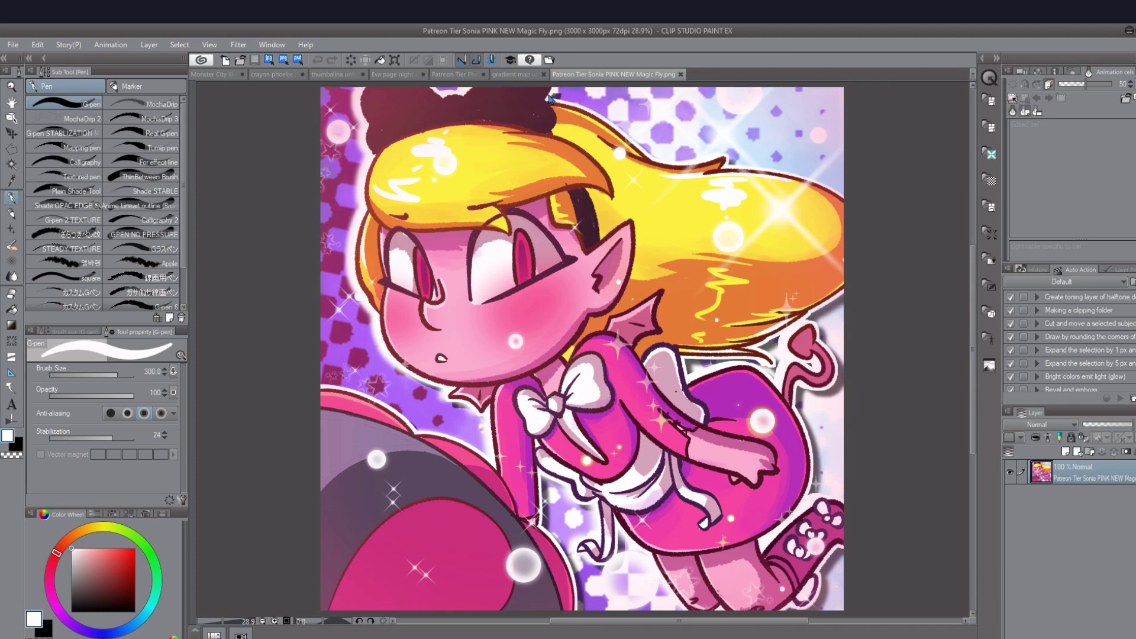
Add a gradient map correction layer using the Purple Peach gradient and confirm it.
{"action": "right_click", "coordinate": [1072, 500]}
{"action": "mouse_move", "coordinate": [1072, 252]}
{"action": "left_click", "coordinate": [926, 367]}
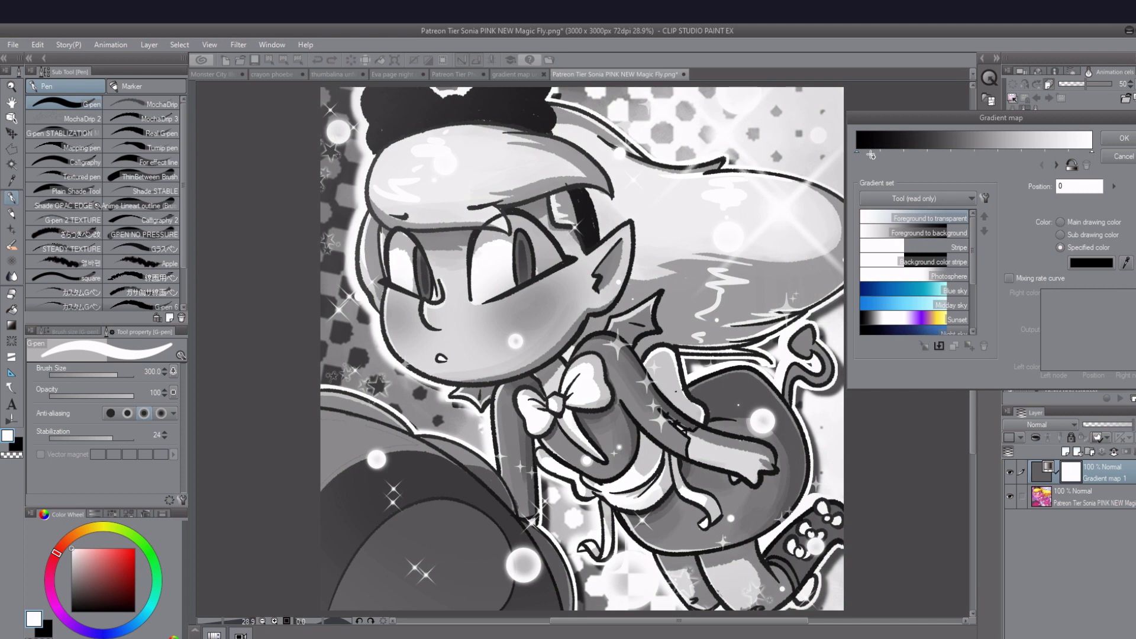
{"action": "scroll", "coordinate": [915, 204], "scroll_direction": "down", "scroll_amount": 2}
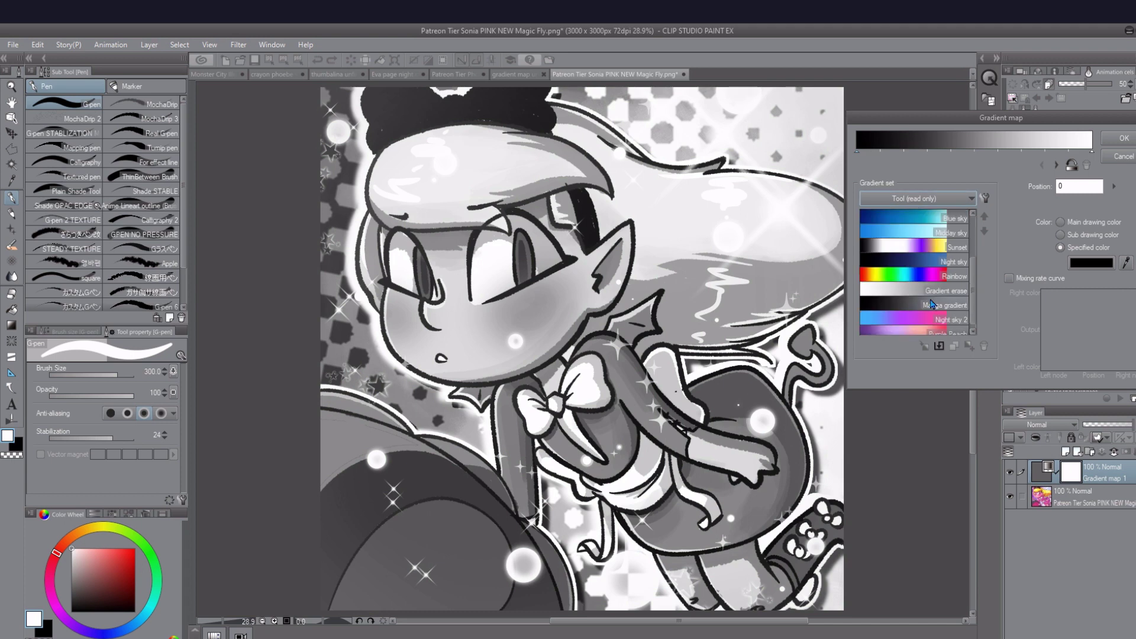
{"action": "left_click", "coordinate": [935, 333]}
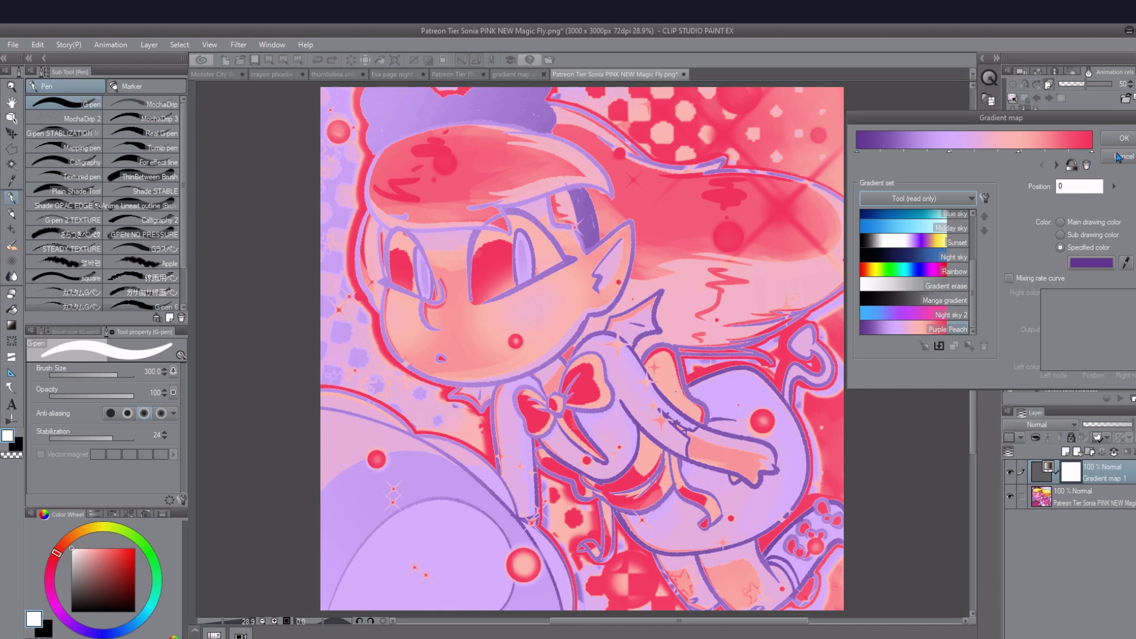
{"action": "left_click", "coordinate": [1120, 156]}
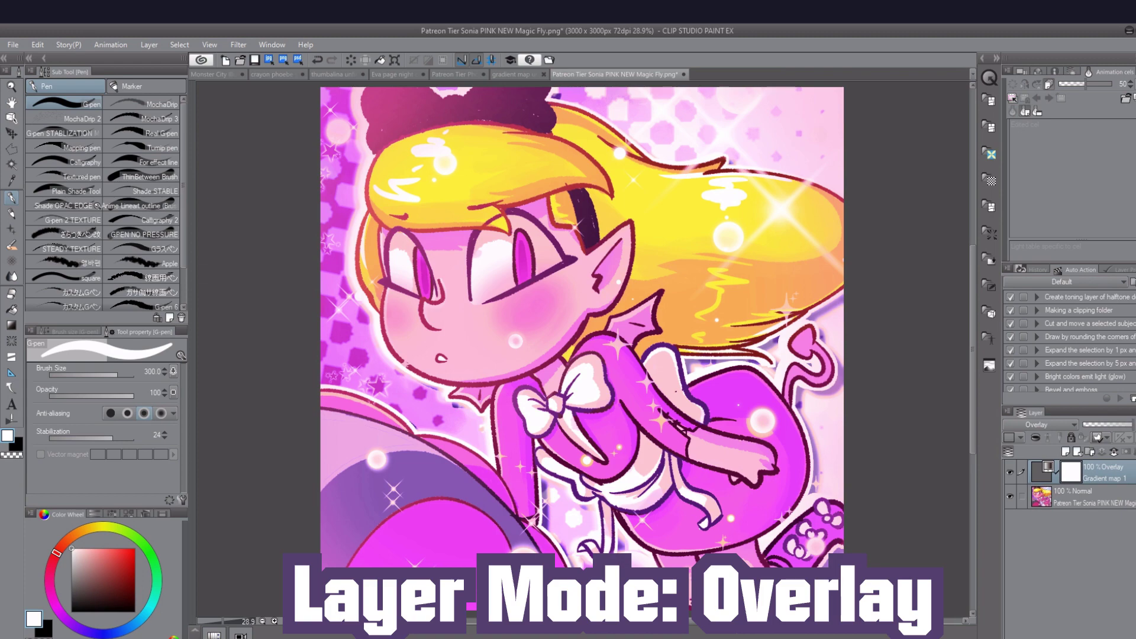
Add a Level Correction layer and test the output black and white sliders before resetting them.
{"action": "right_click", "coordinate": [1096, 474]}
{"action": "mouse_move", "coordinate": [1075, 271]}
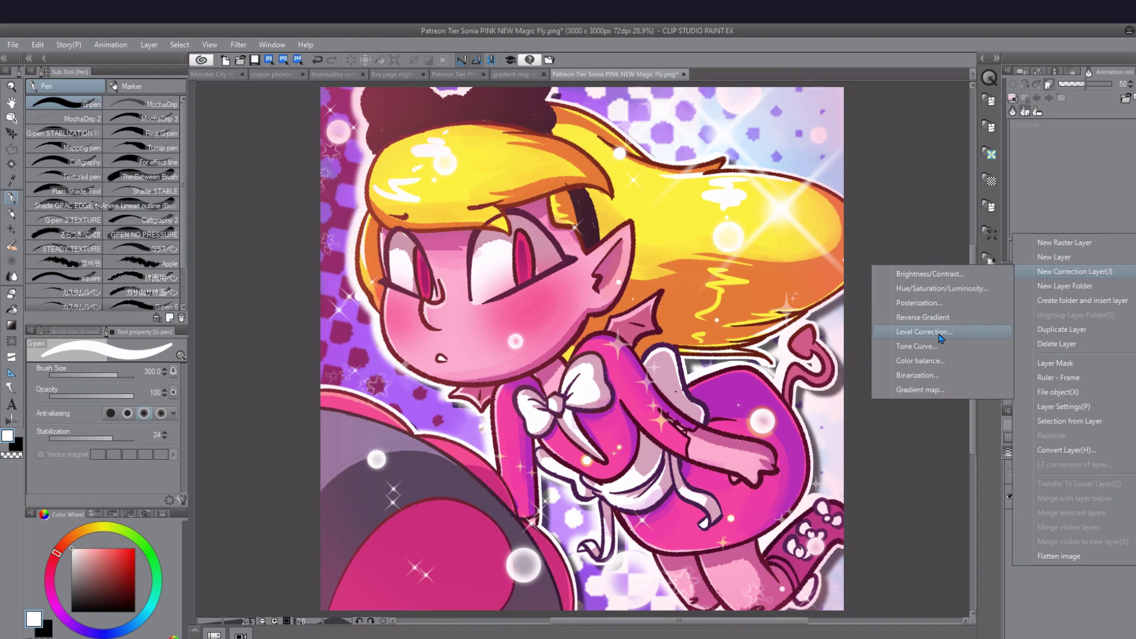
{"action": "left_click", "coordinate": [942, 335]}
{"action": "left_click_drag", "start_coordinate": [183, 392], "coordinate": [239, 391]}
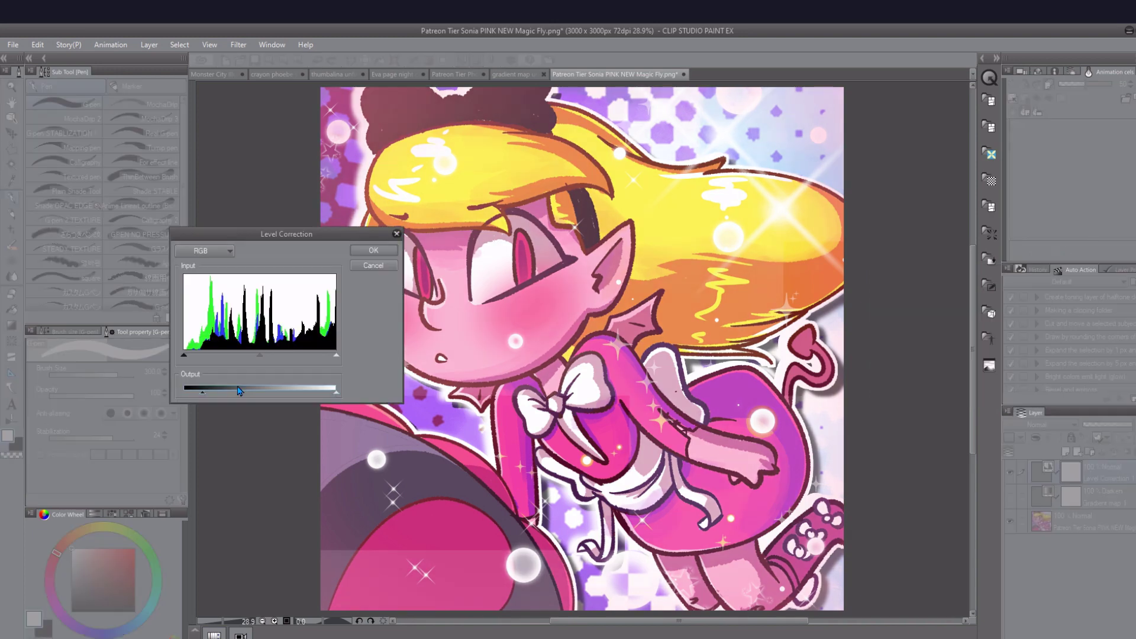
{"action": "mouse_move", "coordinate": [335, 394]}
{"action": "left_mouse_down"}
{"action": "mouse_move", "coordinate": [318, 393]}
{"action": "mouse_move", "coordinate": [336, 393]}
{"action": "left_mouse_up"}
{"action": "left_click_drag", "start_coordinate": [203, 392], "coordinate": [183, 392]}
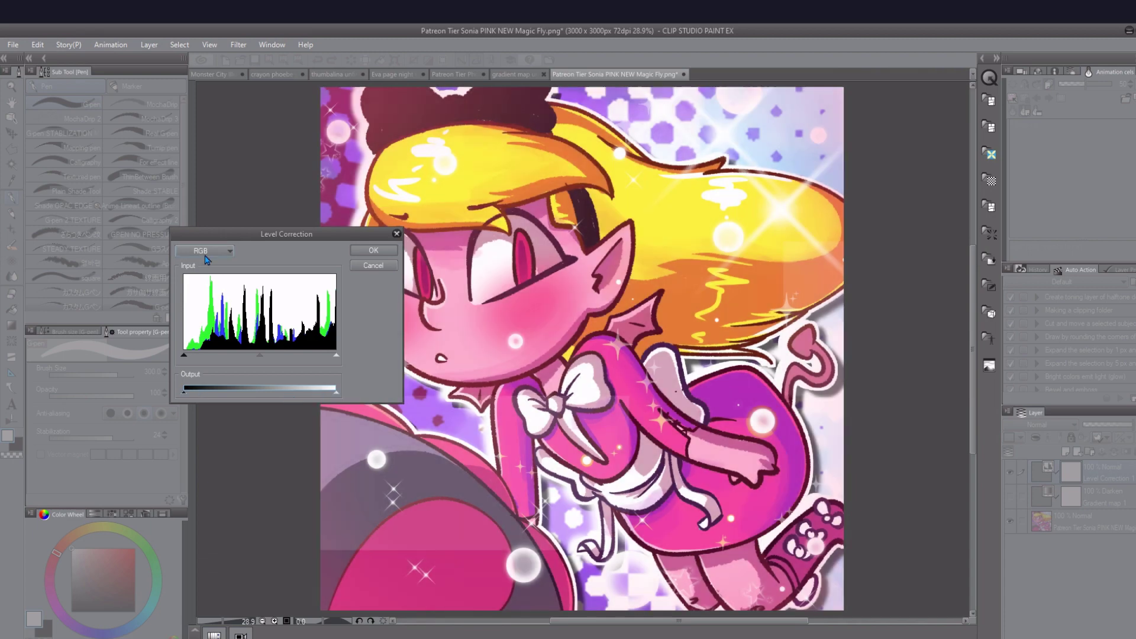
Adjust the red output levels, then raise the green input black point to remove green.
{"action": "left_click", "coordinate": [204, 251]}
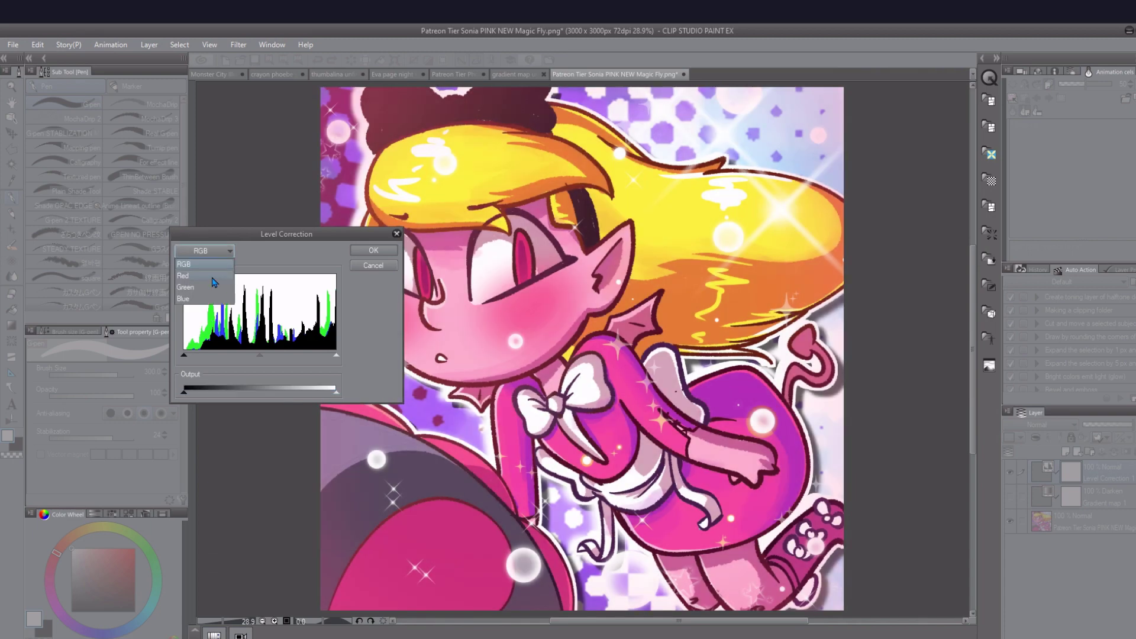
{"action": "key", "text": "Escape"}
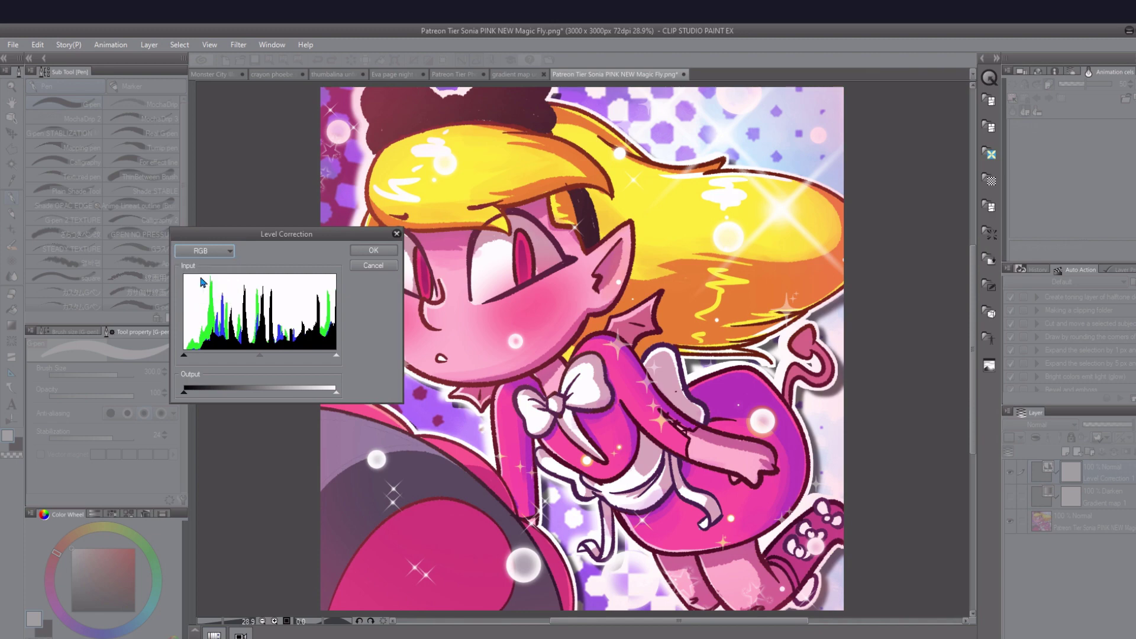
{"action": "left_click_drag", "start_coordinate": [184, 392], "coordinate": [208, 400]}
{"action": "left_click_drag", "start_coordinate": [336, 392], "coordinate": [198, 394]}
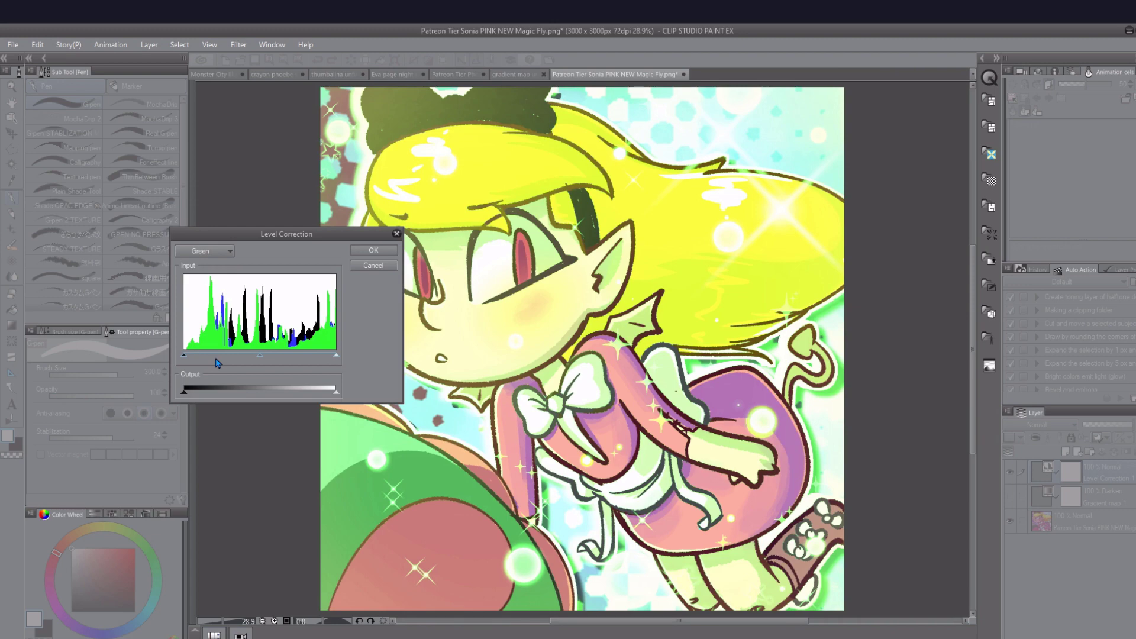
{"action": "left_click_drag", "start_coordinate": [184, 356], "coordinate": [264, 355]}
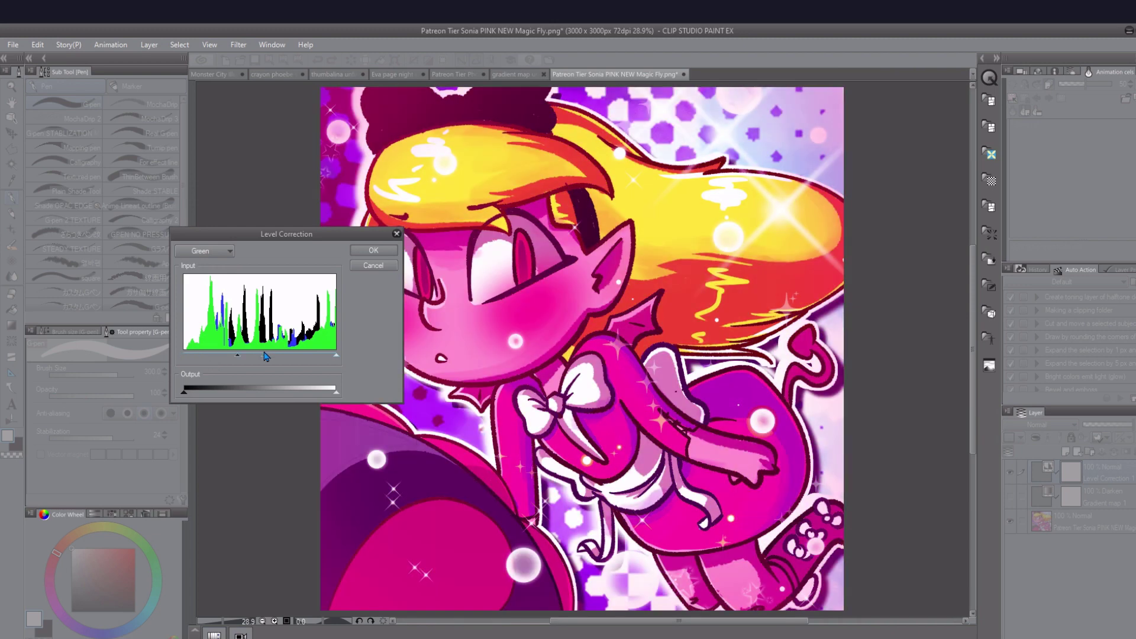